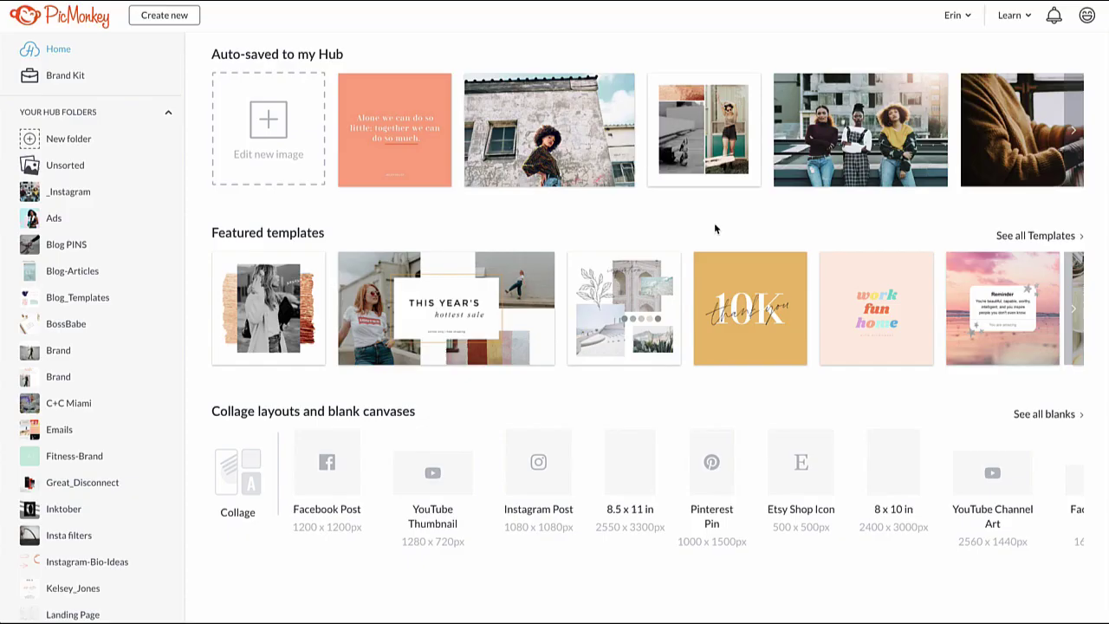
- Create a blank 1080 x 1080 Instagram Post canvas from the Home hub's blank canvases
{"action": "left_click", "coordinate": [538, 474]}
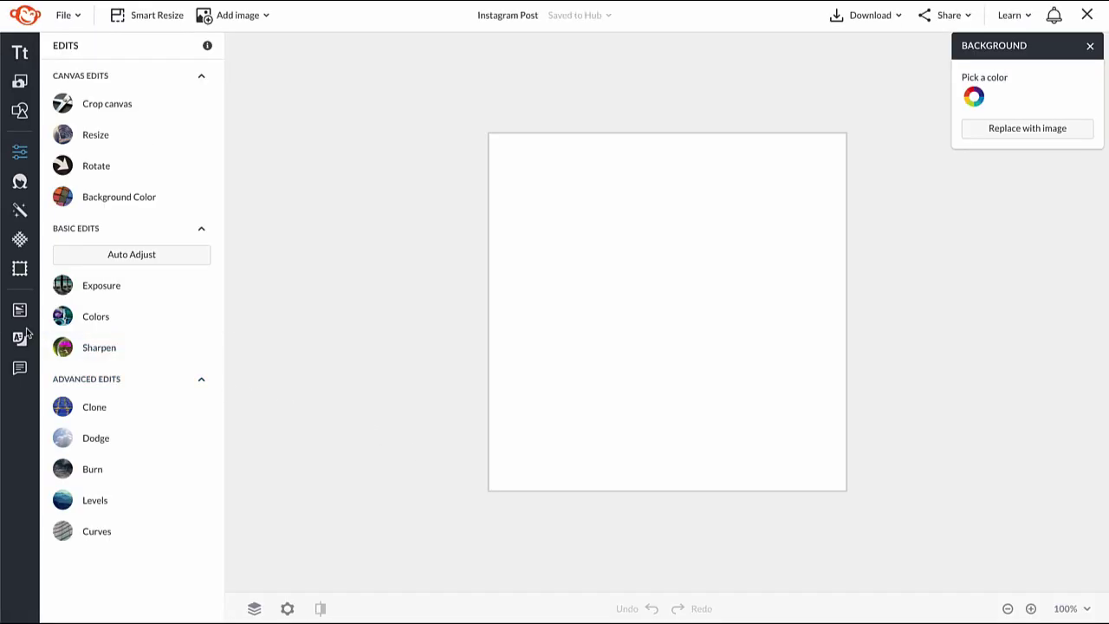
- Browse the Instagram Post templates and preview the 10K thank-you and fashion templates
{"action": "left_click", "coordinate": [19, 314]}
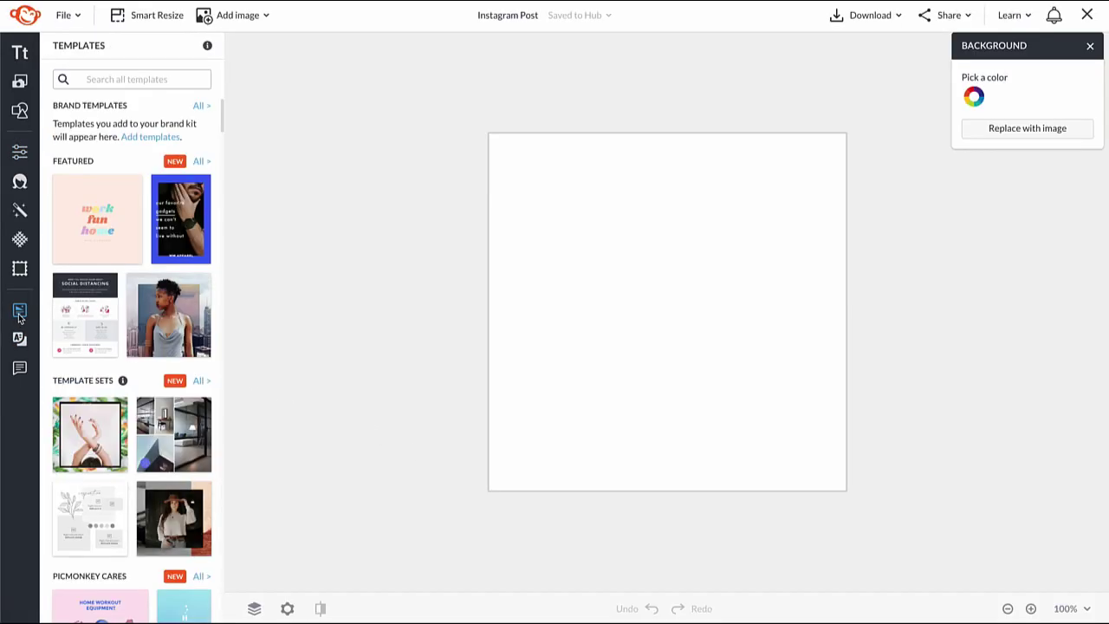
{"action": "scroll", "coordinate": [79, 410], "scroll_direction": "down", "scroll_amount": 5}
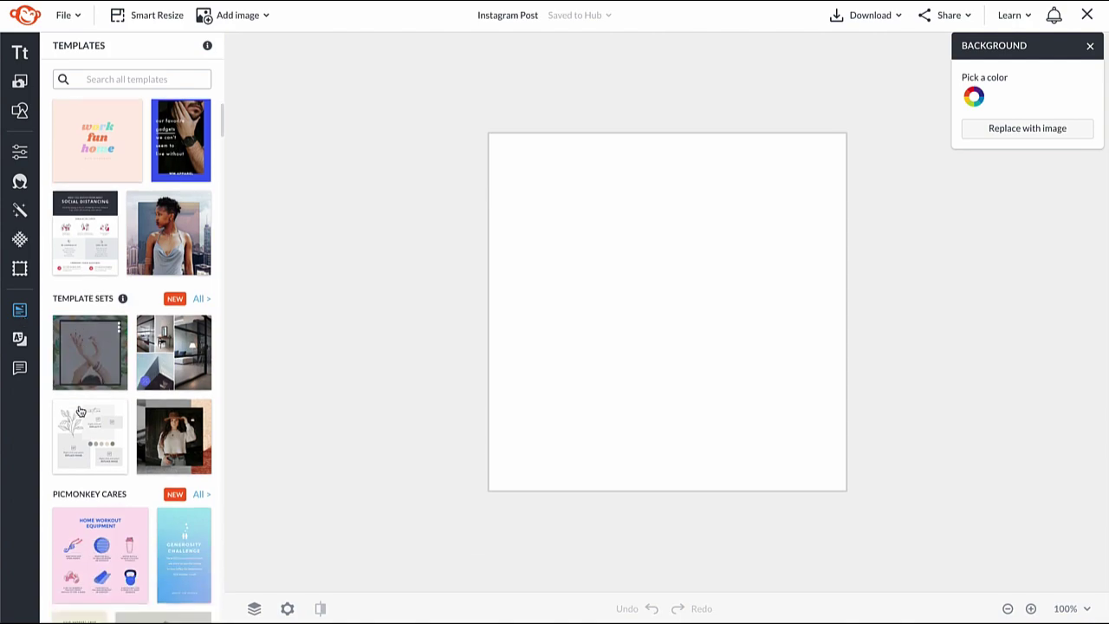
{"action": "scroll", "coordinate": [80, 410], "scroll_direction": "down", "scroll_amount": 4}
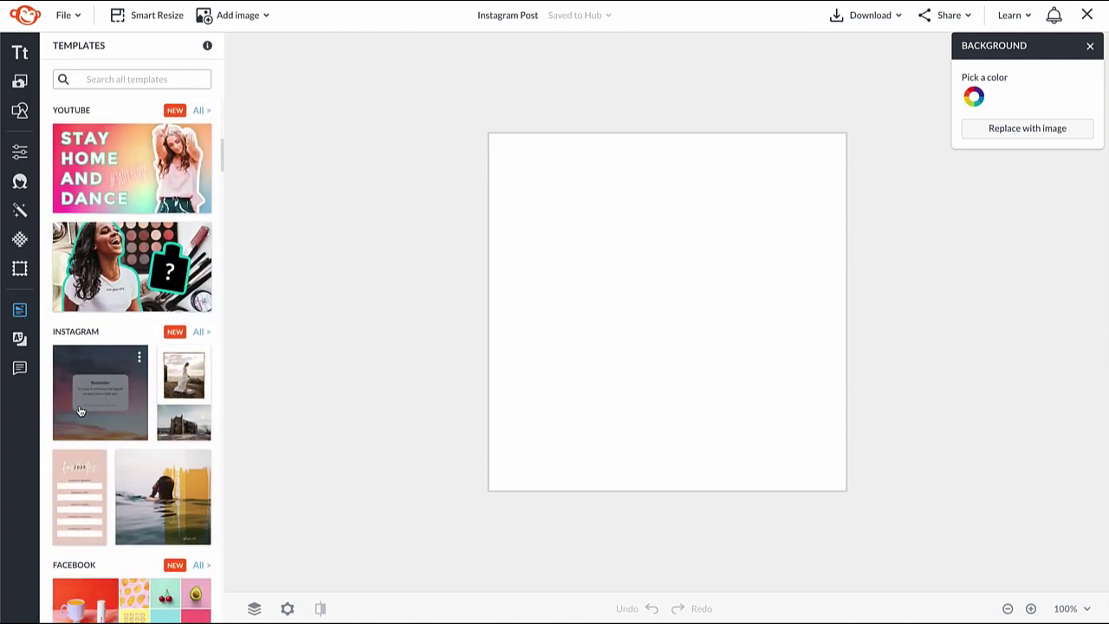
{"action": "left_click", "coordinate": [198, 334]}
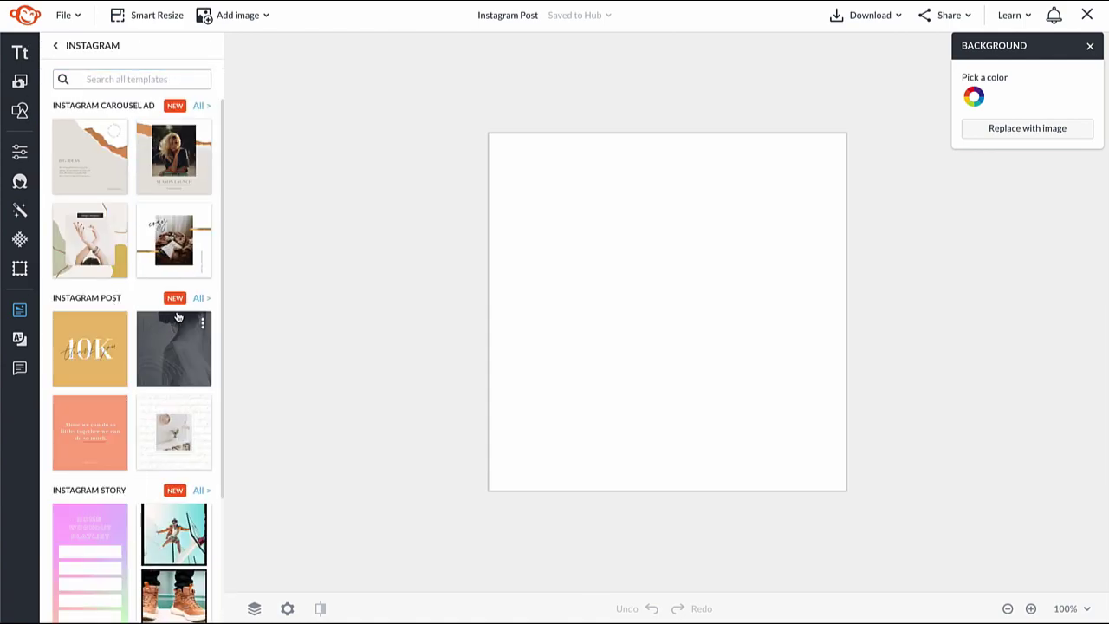
{"action": "left_click", "coordinate": [200, 299]}
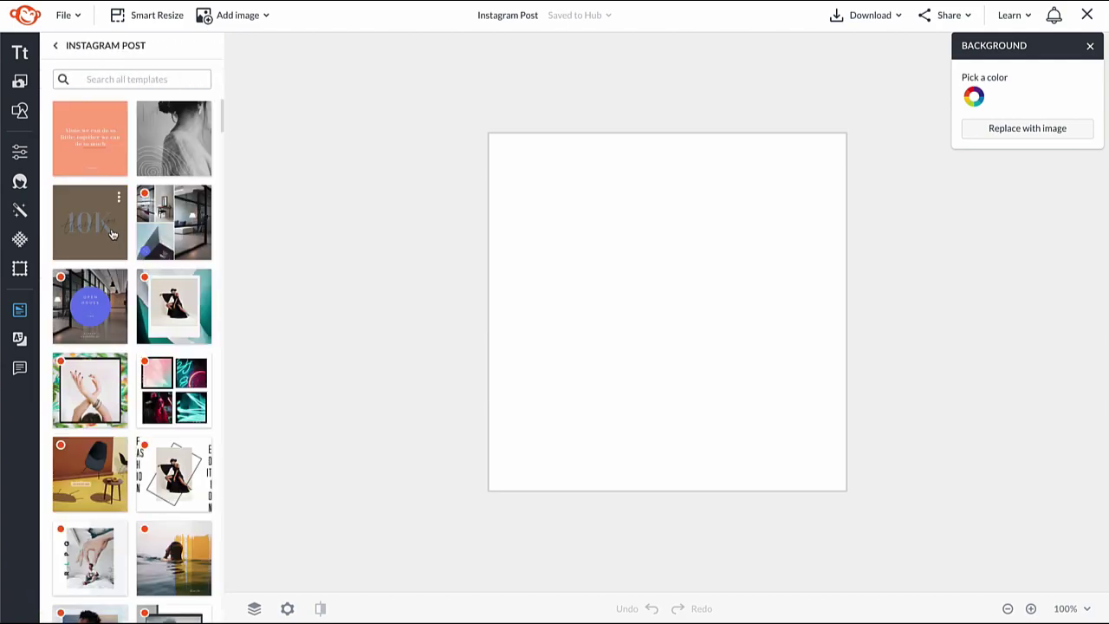
{"action": "left_click", "coordinate": [111, 233]}
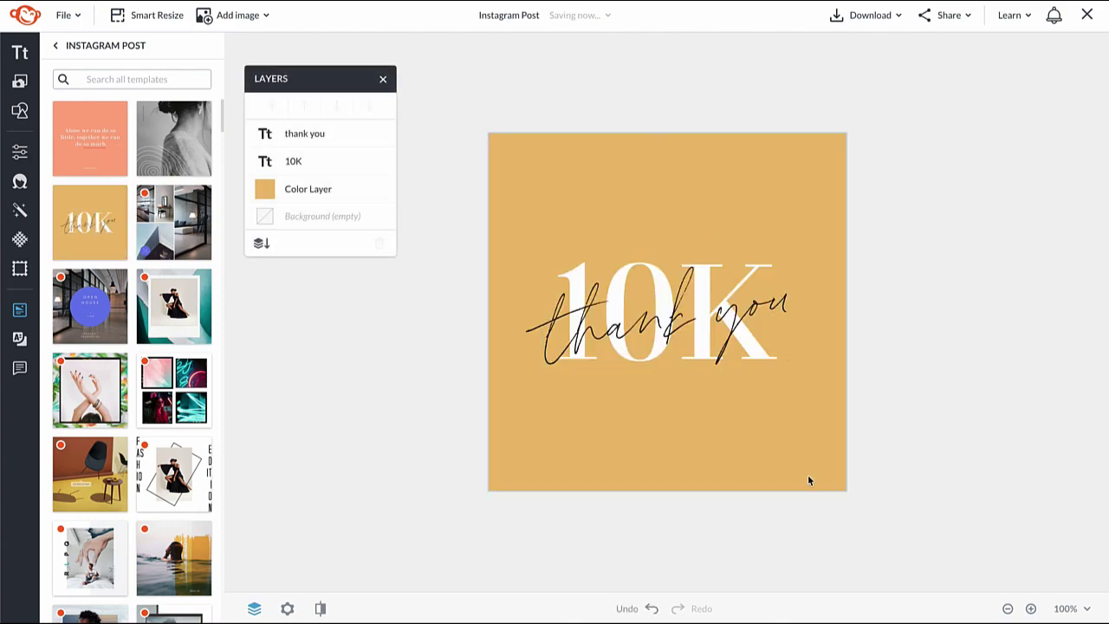
{"action": "left_click", "coordinate": [179, 496]}
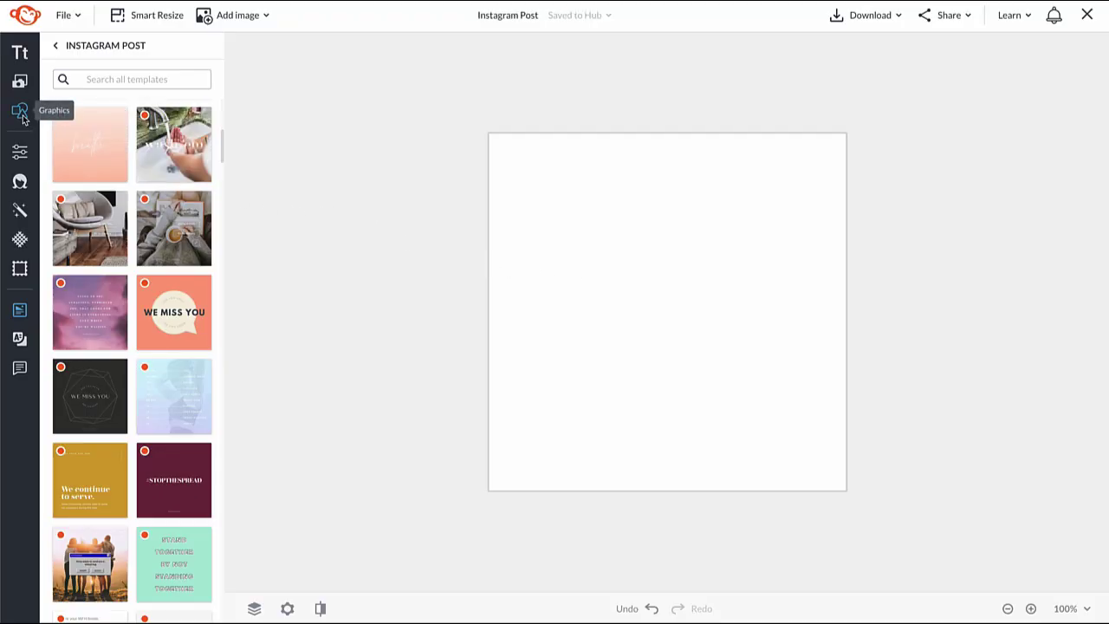
- Add a solid black rectangle from Graphics > Basic and move it toward the upper canvas
{"action": "left_click", "coordinate": [20, 113]}
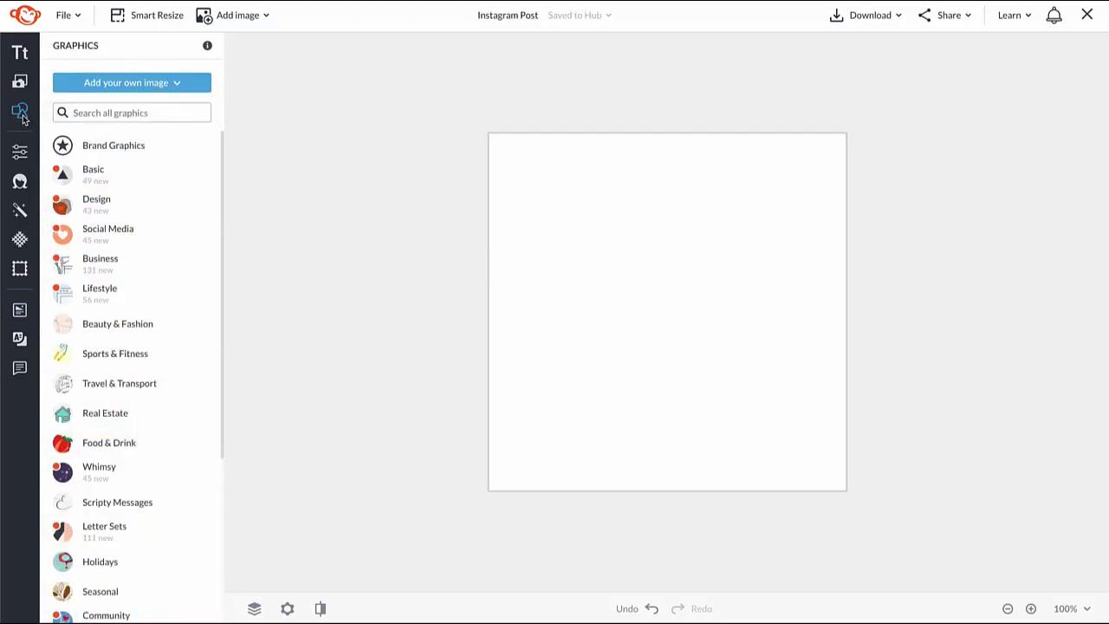
{"action": "left_click", "coordinate": [109, 178]}
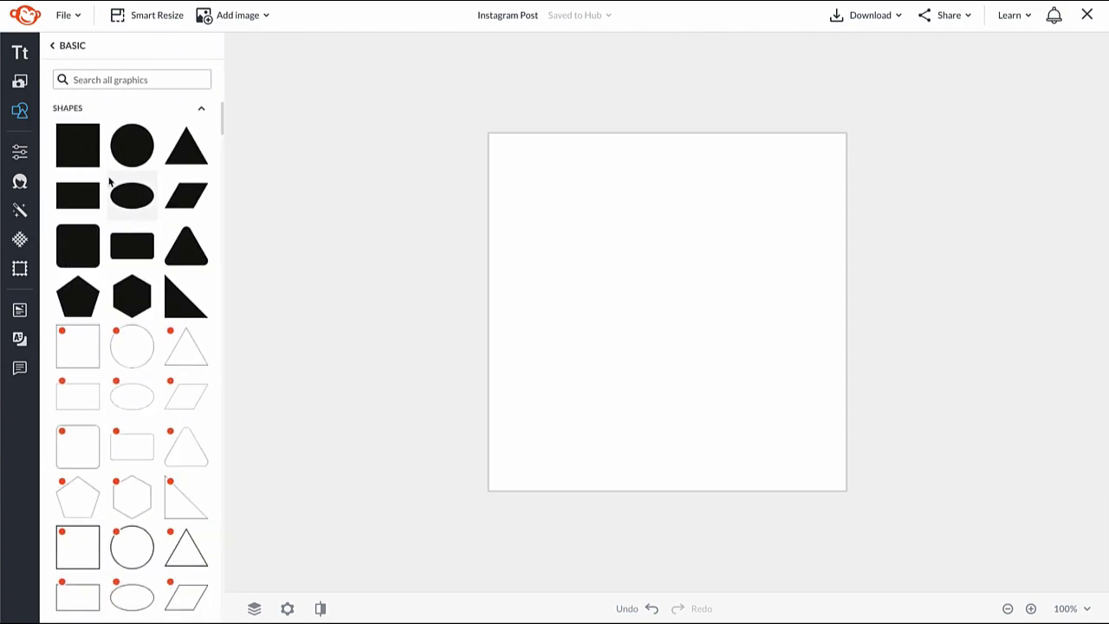
{"action": "left_click", "coordinate": [89, 194]}
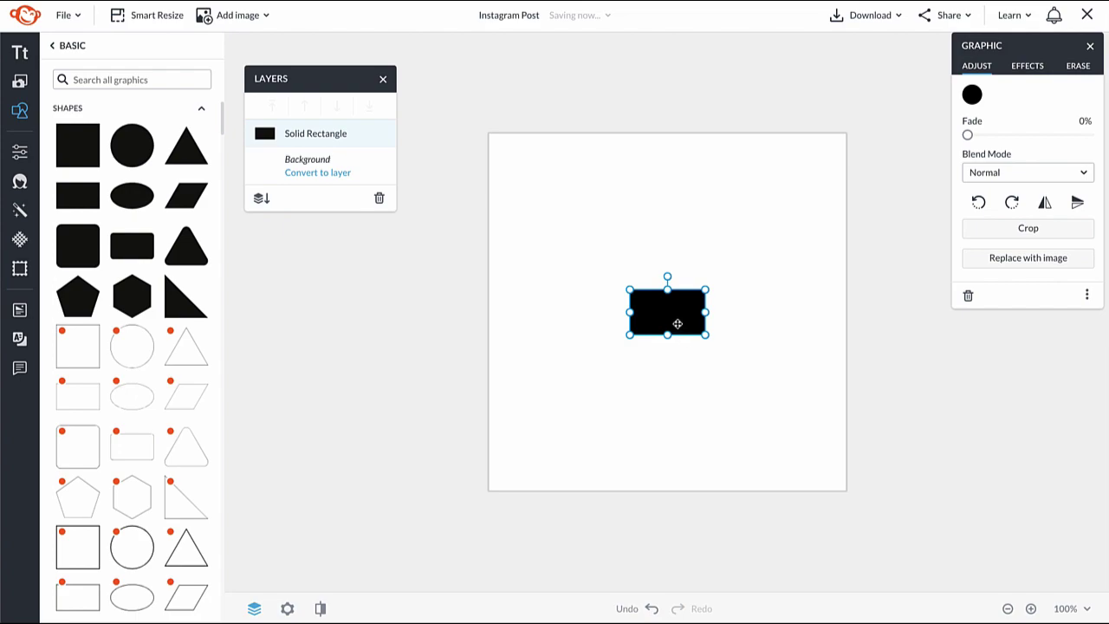
{"action": "left_click_drag", "start_coordinate": [677, 323], "coordinate": [730, 296]}
- Duplicate the rectangle into a stack of three and centre the group on the canvas
{"action": "key", "text": "ctrl+c"}
{"action": "key", "text": "ctrl+v"}
{"action": "key", "text": "ctrl+v"}
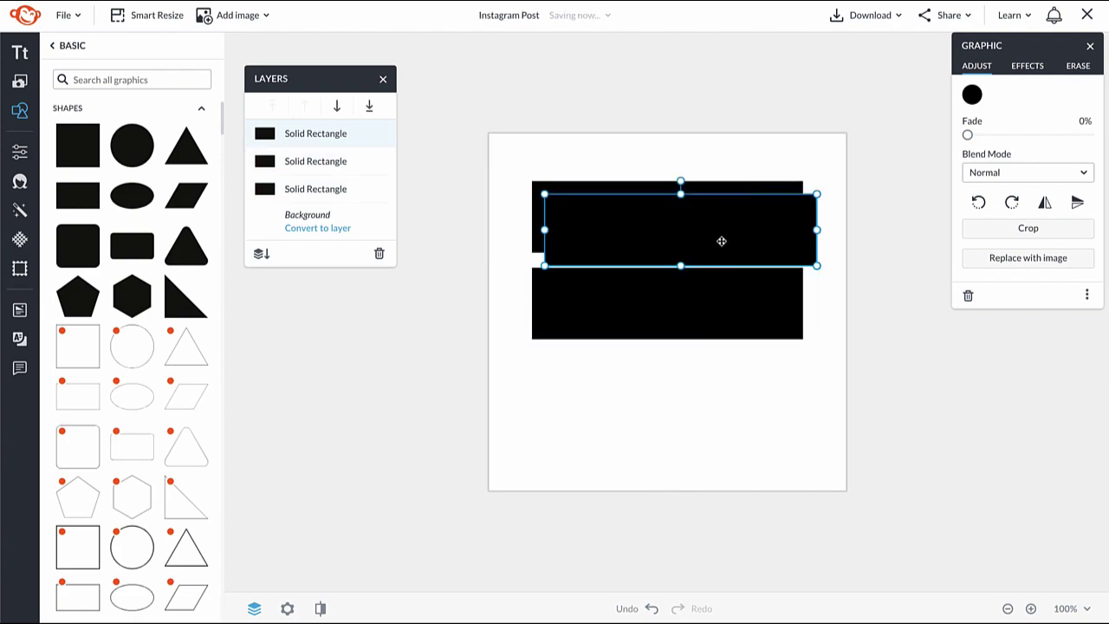
{"action": "left_click_drag", "start_coordinate": [721, 241], "coordinate": [707, 401]}
{"action": "left_click", "coordinate": [715, 303], "text": "shift"}
{"action": "left_click", "coordinate": [722, 213], "text": "shift"}
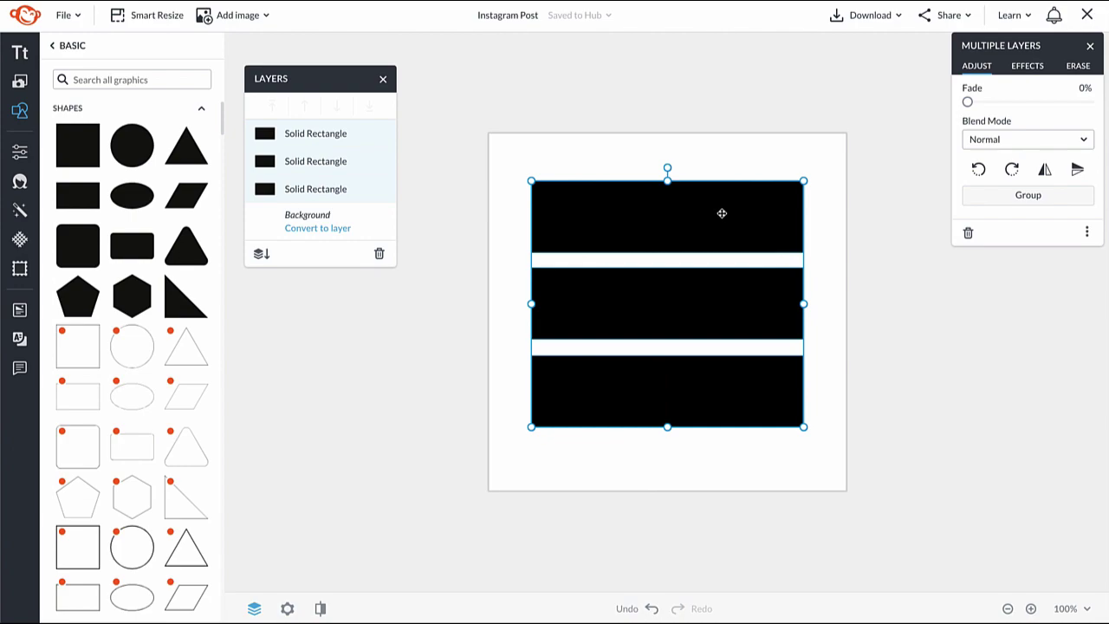
{"action": "left_click_drag", "start_coordinate": [721, 214], "coordinate": [719, 220]}
{"action": "left_click", "coordinate": [831, 246]}
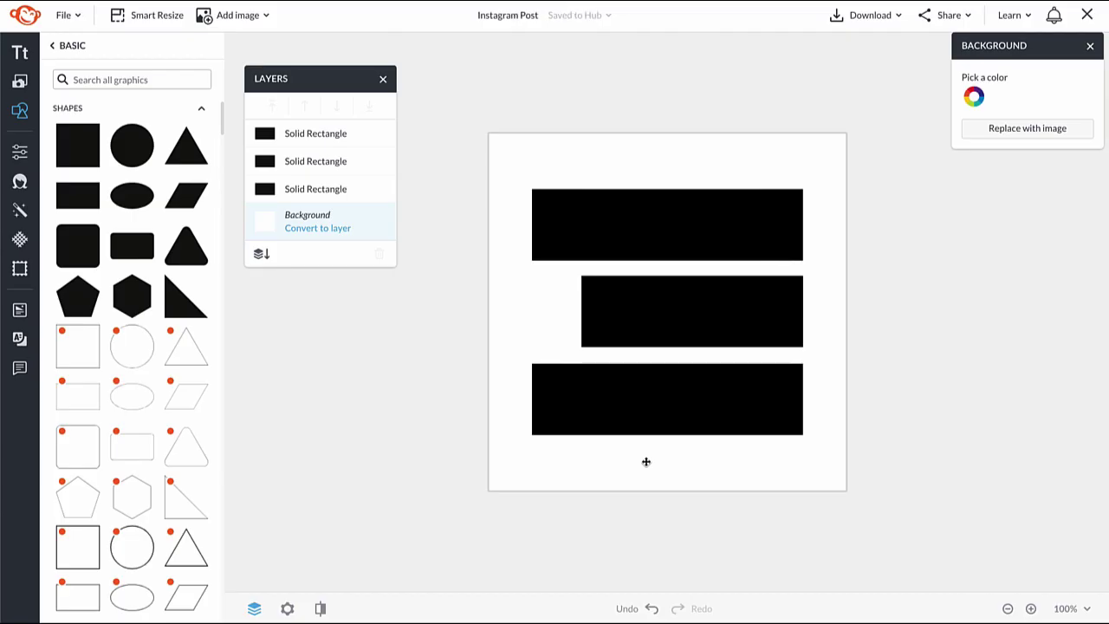
- Select the bottom rectangle and bring up the Stock Photos texture picker
{"action": "left_click", "coordinate": [612, 424]}
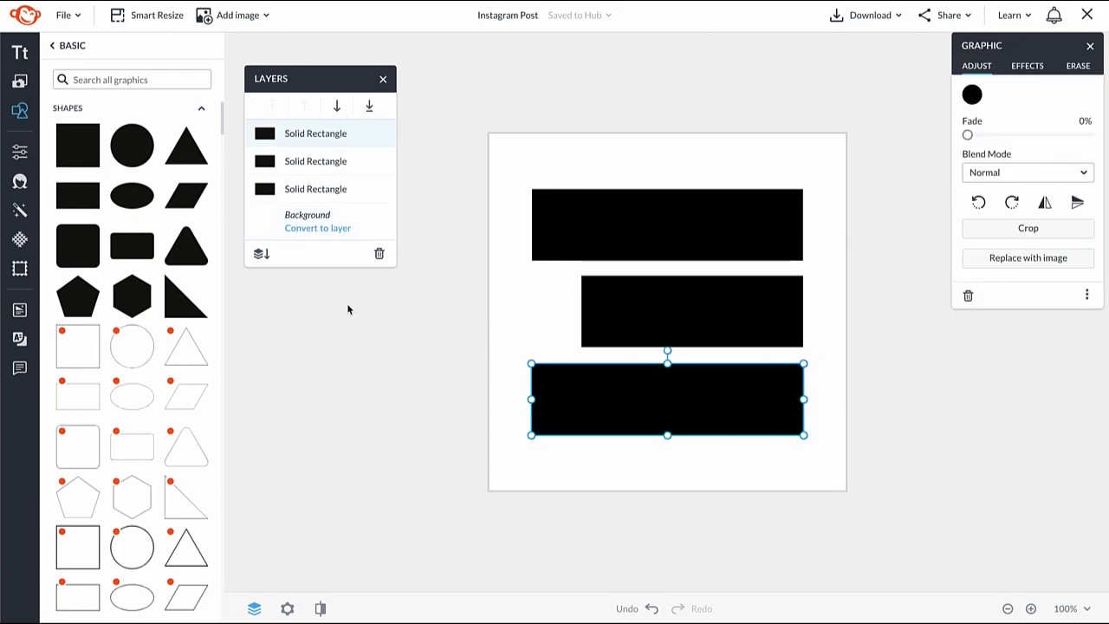
{"action": "left_click", "coordinate": [21, 240]}
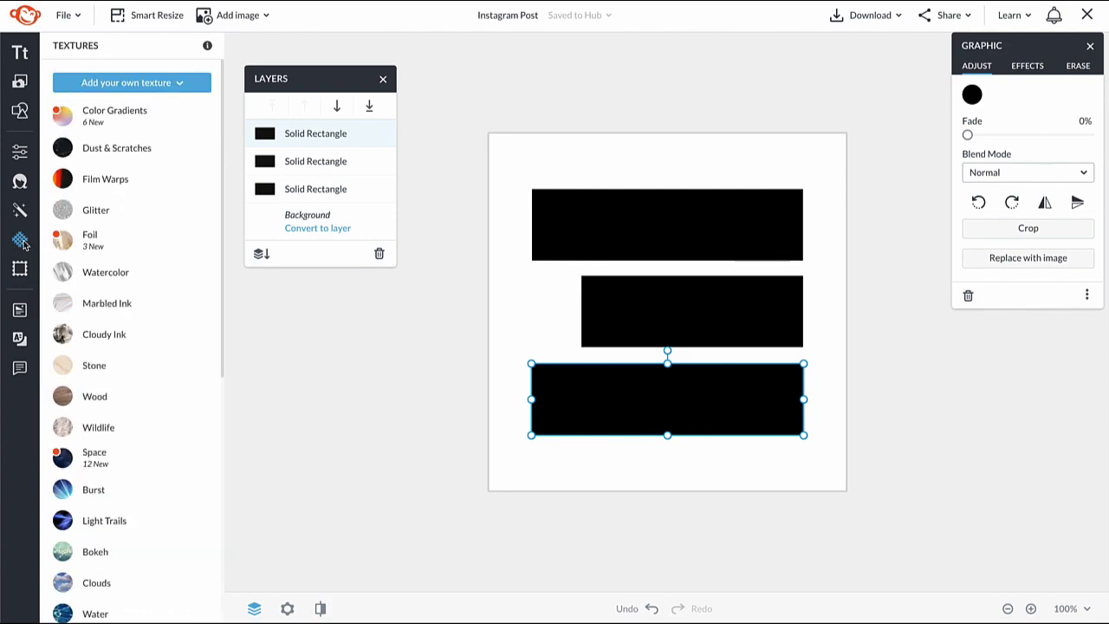
{"action": "left_click", "coordinate": [108, 84]}
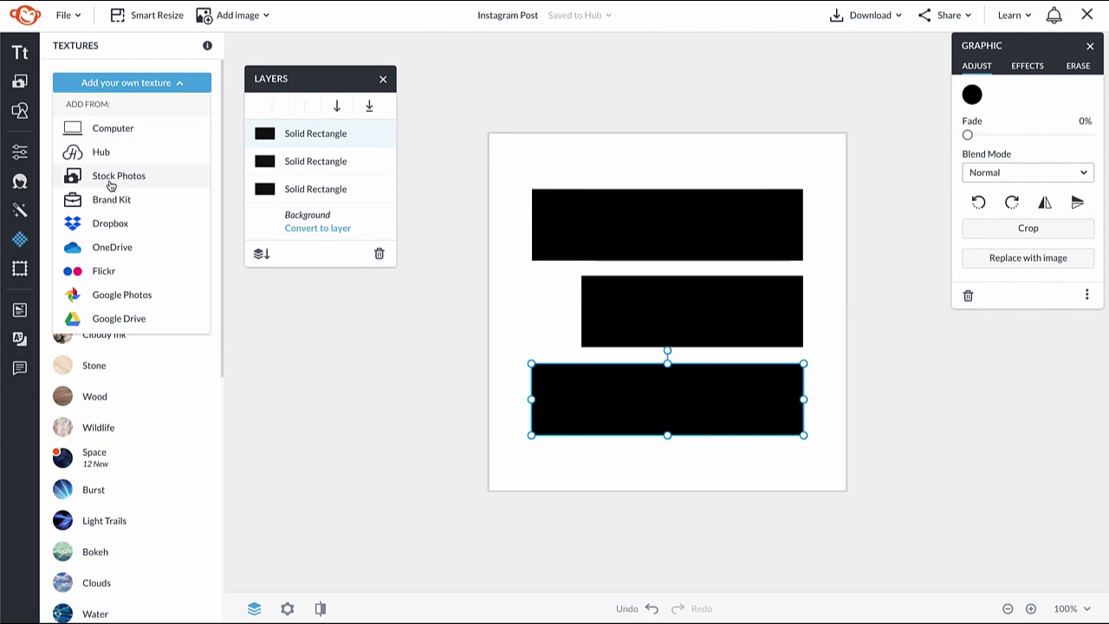
{"action": "left_click", "coordinate": [111, 176]}
- Search stock photos for 'gold' and add the dark monstera-leaf photo as the rectangle's texture
{"action": "left_click", "coordinate": [66, 63]}
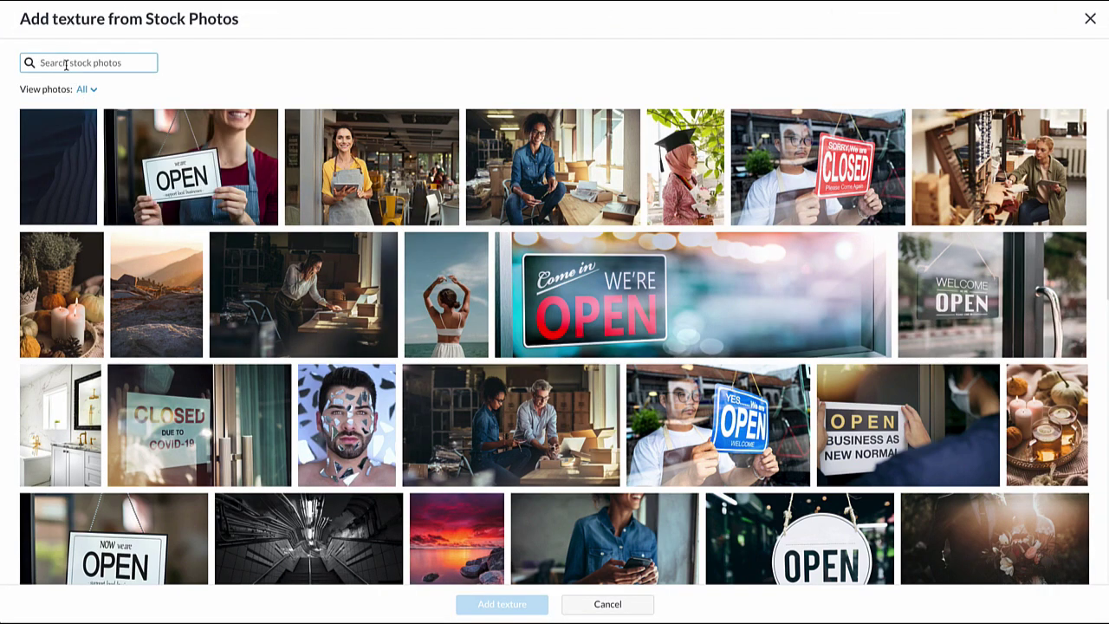
{"action": "type", "text": "go"}
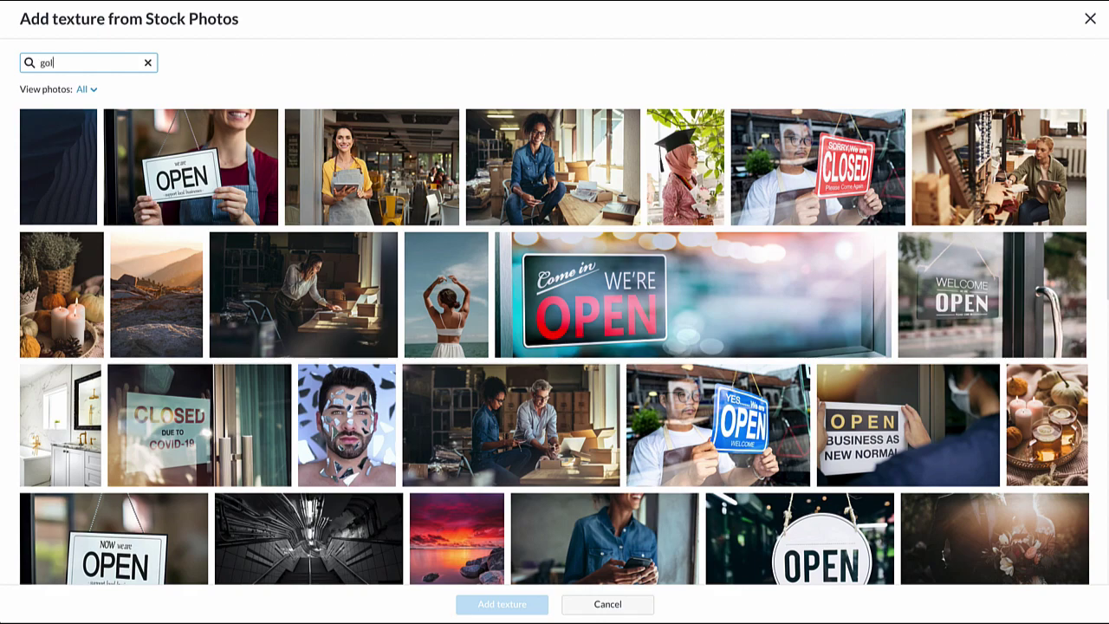
{"action": "type", "text": "ld"}
{"action": "key", "text": "Return"}
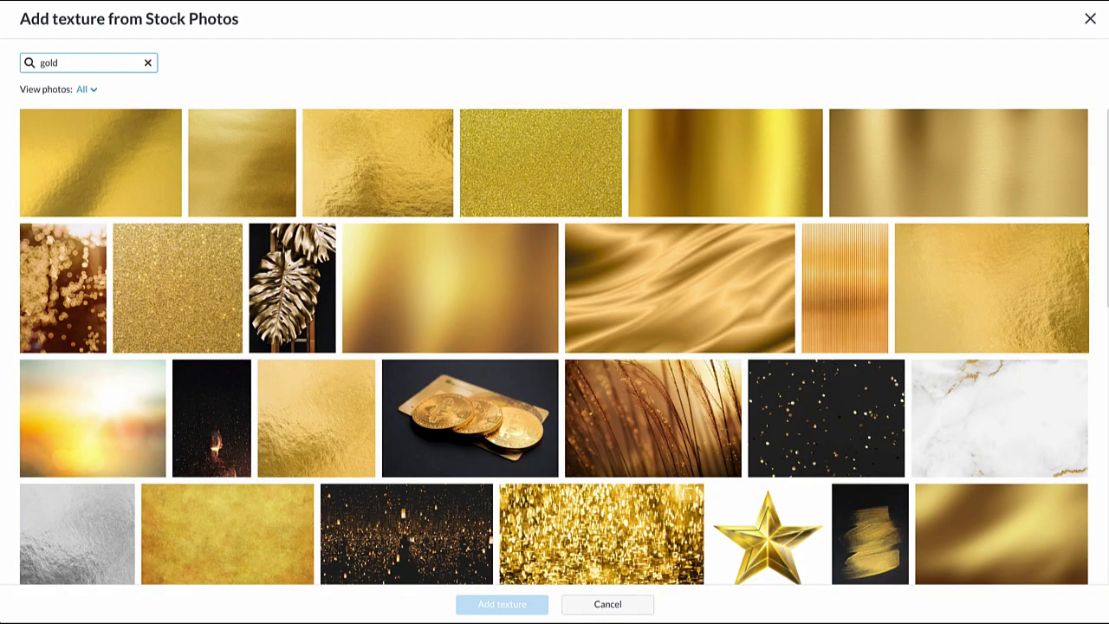
{"action": "left_click", "coordinate": [295, 294]}
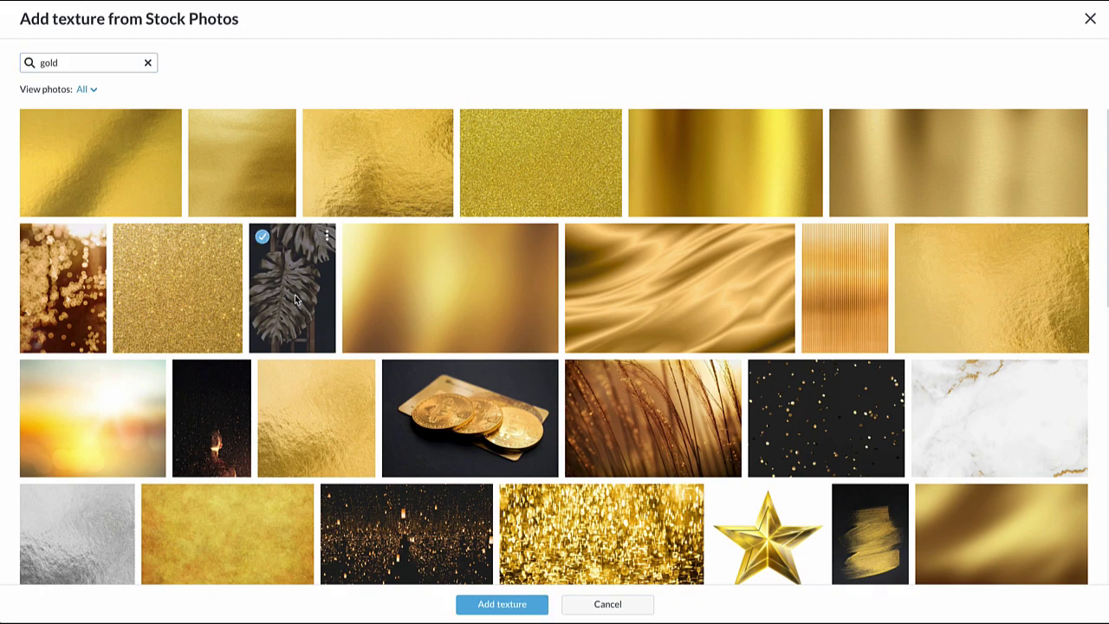
{"action": "left_click", "coordinate": [485, 604]}
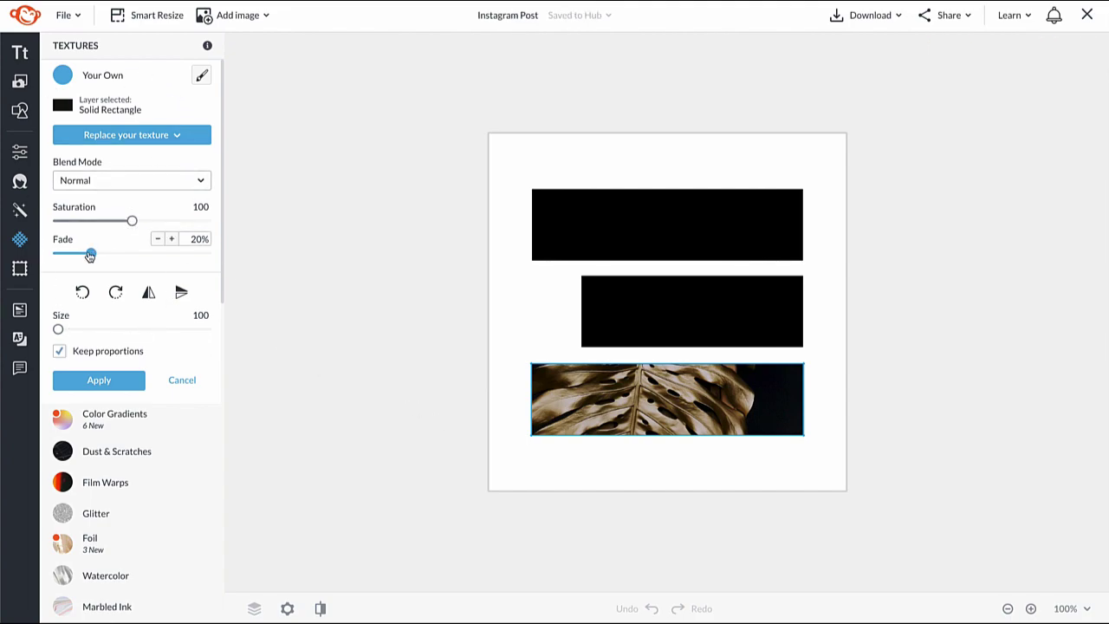
- Set the leaf texture to 0% fade and size 141, shift it right, and apply it
{"action": "left_click_drag", "start_coordinate": [90, 254], "coordinate": [18, 252]}
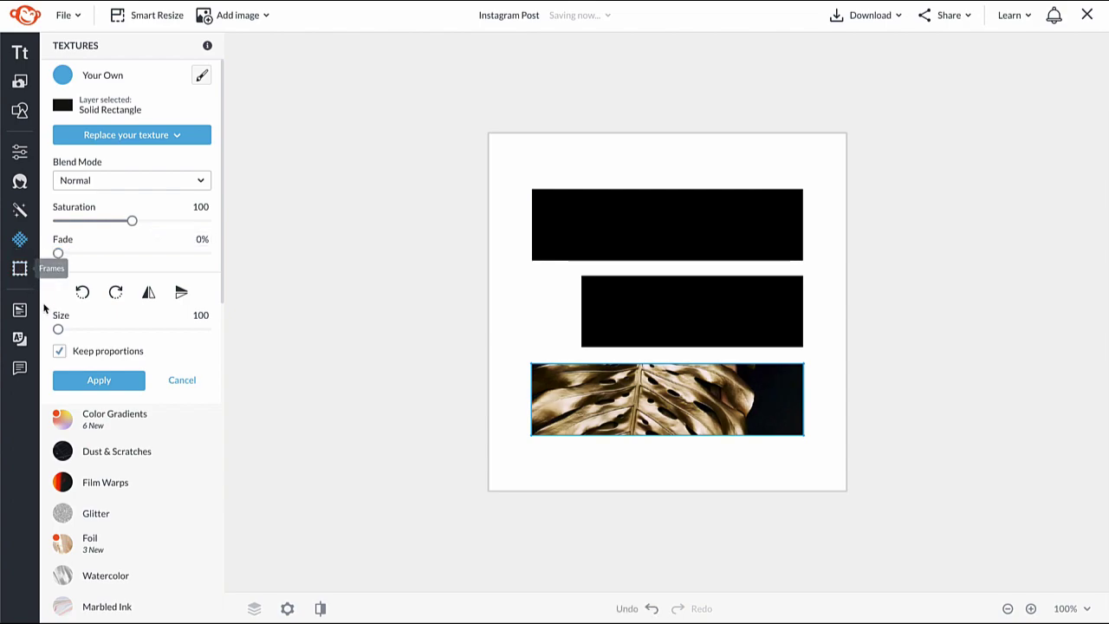
{"action": "left_click_drag", "start_coordinate": [58, 329], "coordinate": [118, 331]}
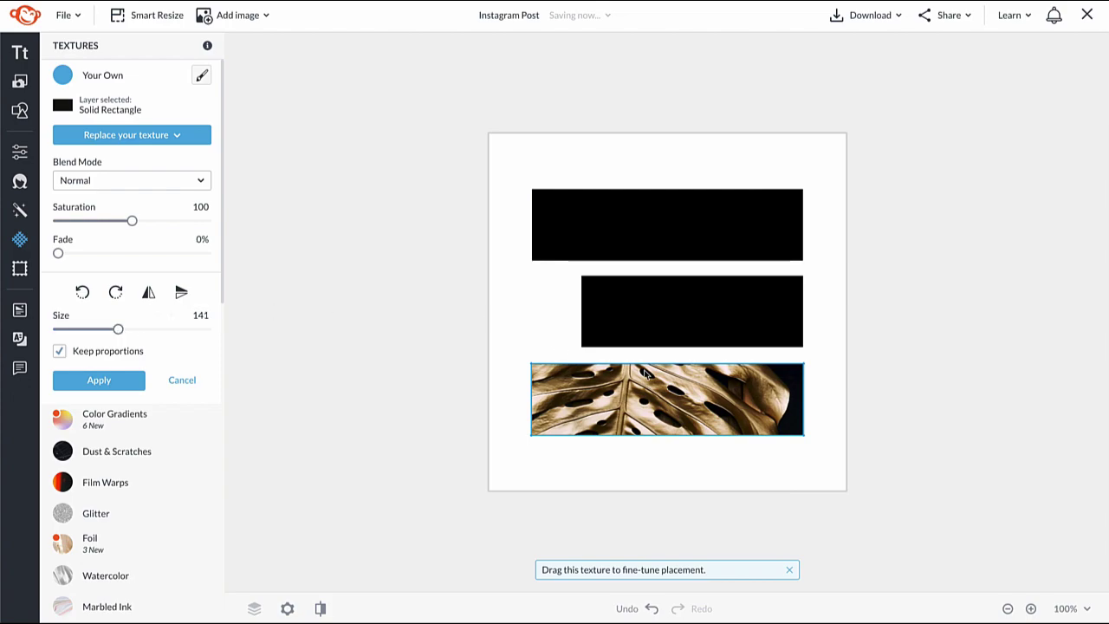
{"action": "left_click_drag", "start_coordinate": [700, 387], "coordinate": [741, 385]}
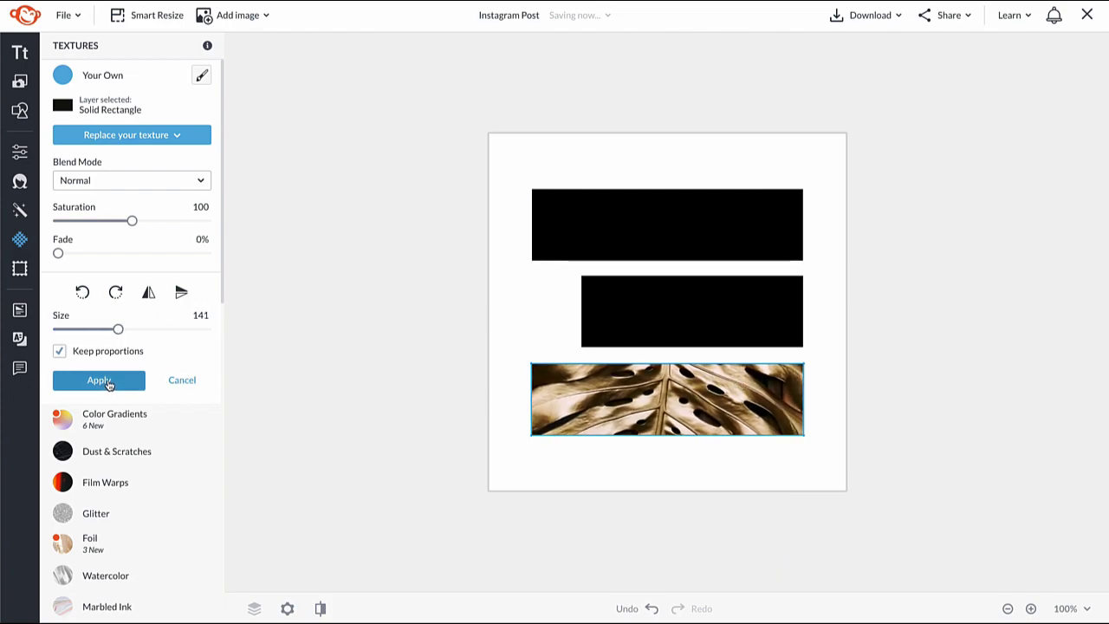
{"action": "left_click", "coordinate": [107, 382]}
{"action": "left_click", "coordinate": [360, 371]}
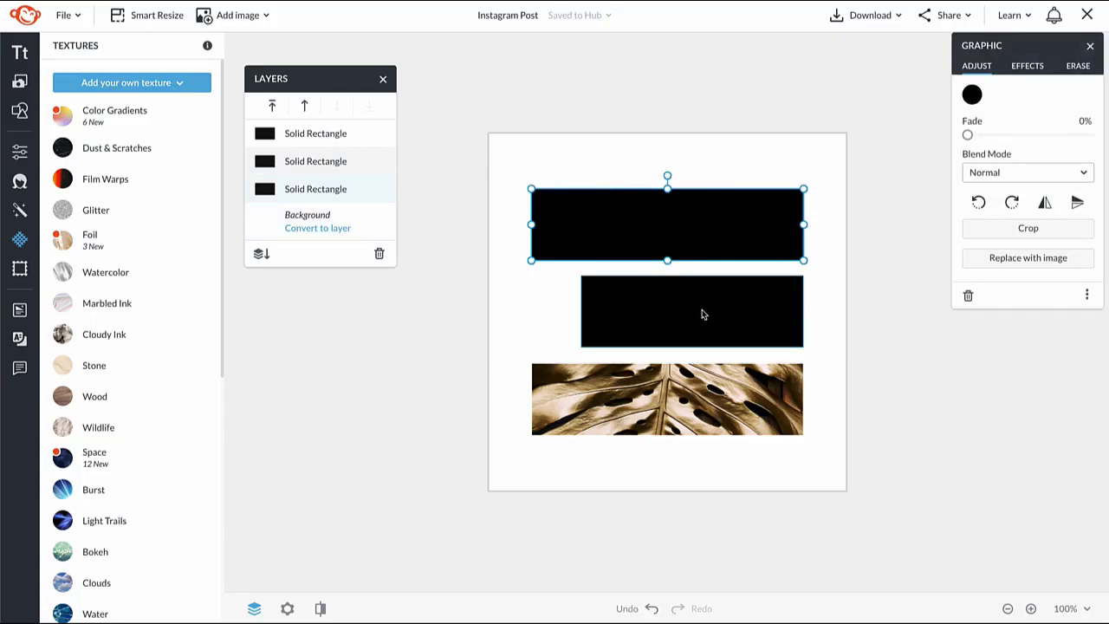
- Select the top and middle rectangles together and show the custom texture sources
{"action": "left_click", "coordinate": [702, 314], "text": "shift"}
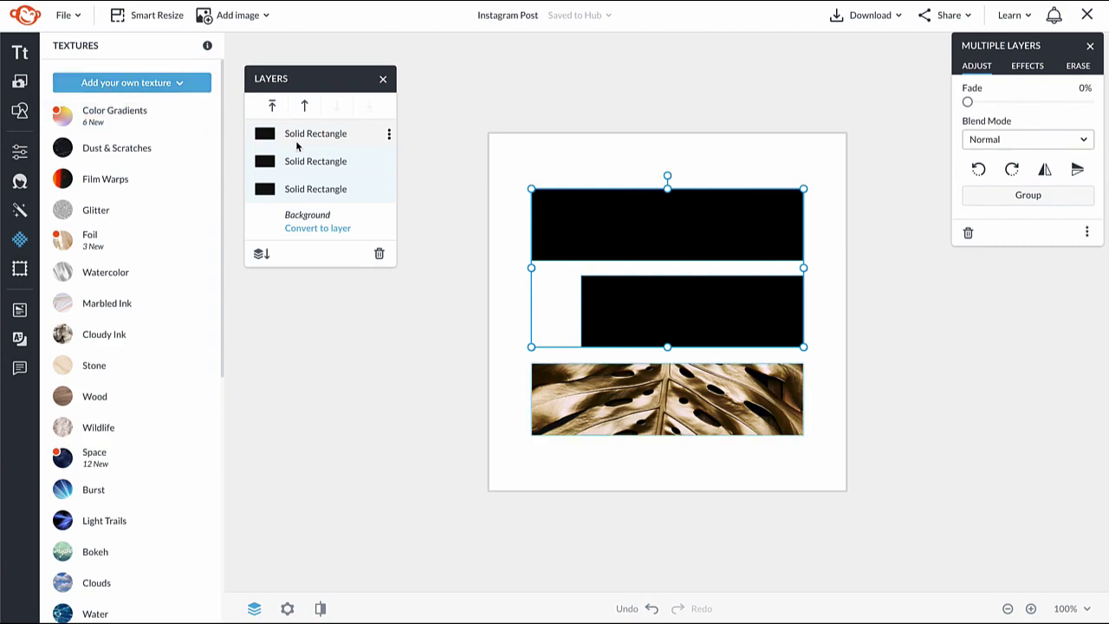
{"action": "left_click", "coordinate": [169, 84]}
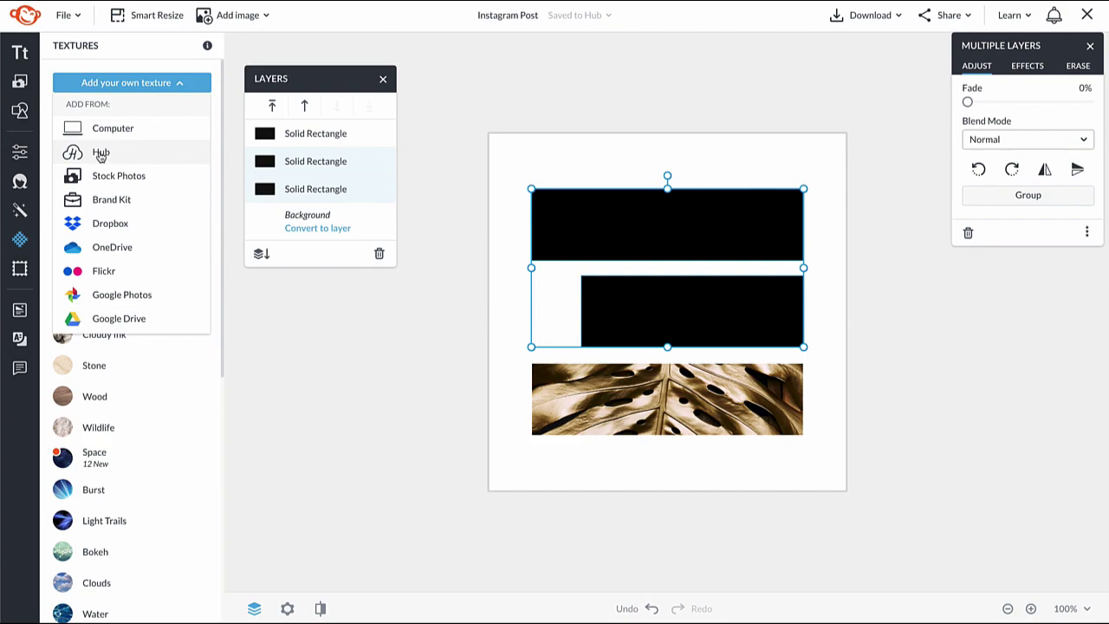
- Add the hub photo of the woman with flying braids as texture on both upper rectangles
{"action": "left_click", "coordinate": [100, 153]}
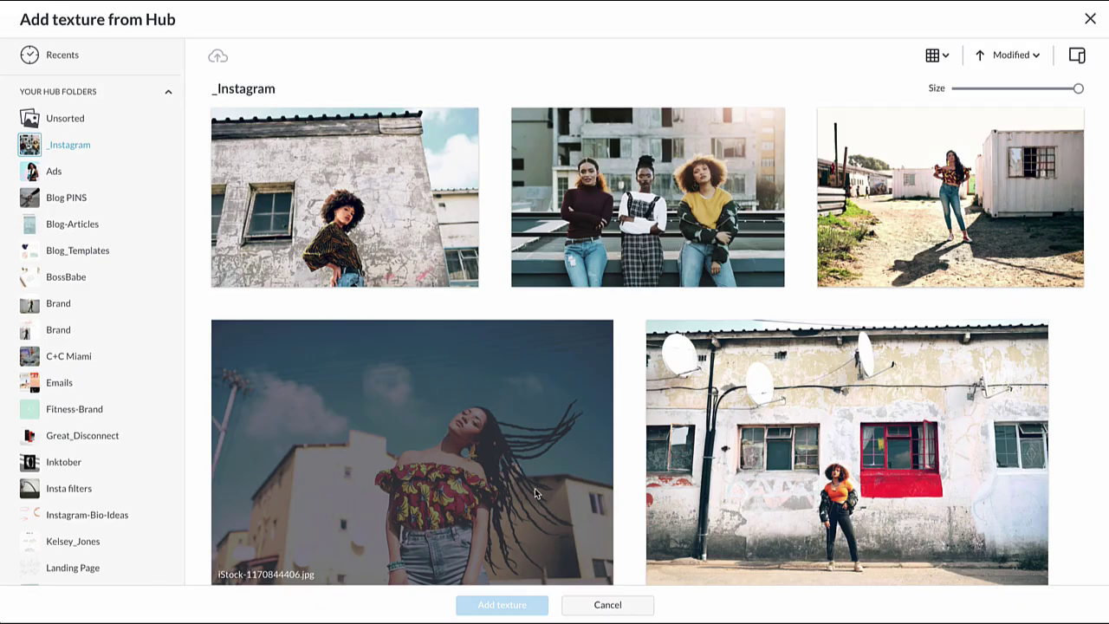
{"action": "left_click", "coordinate": [534, 487]}
{"action": "left_click", "coordinate": [501, 604]}
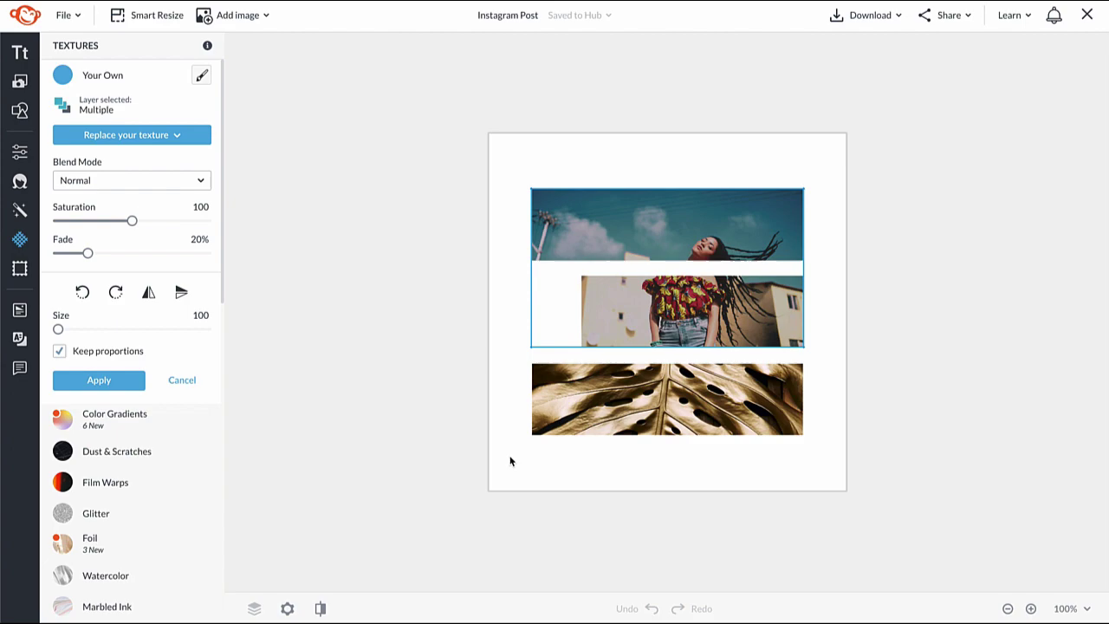
- Set the photo texture to 0% fade and size 128, shift it up, and apply
{"action": "left_click_drag", "start_coordinate": [88, 253], "coordinate": [57, 253]}
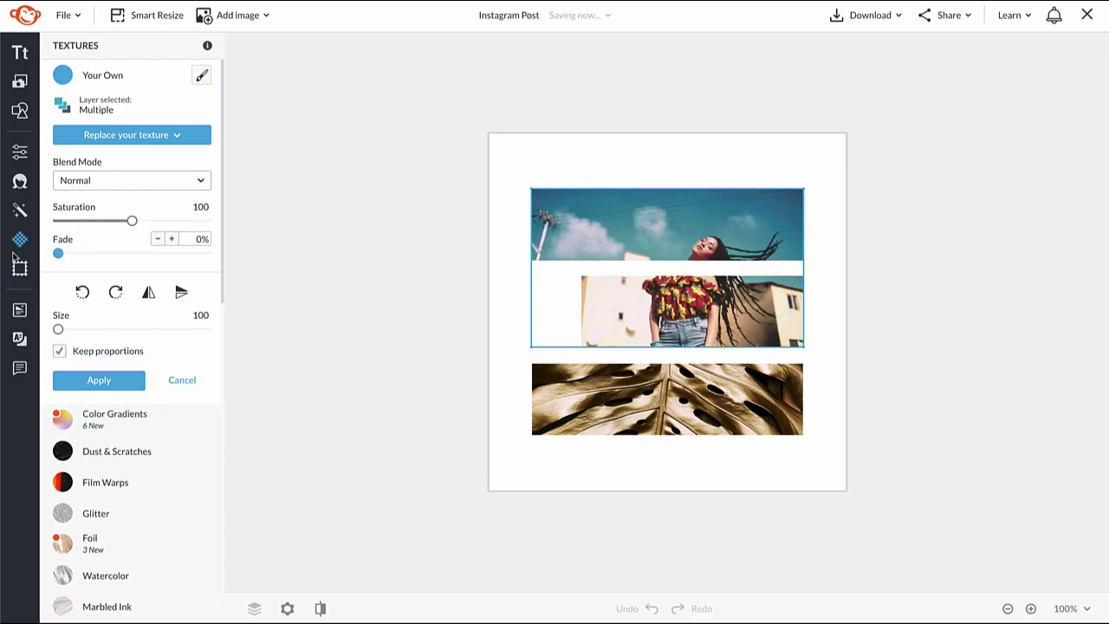
{"action": "left_click_drag", "start_coordinate": [57, 327], "coordinate": [98, 334]}
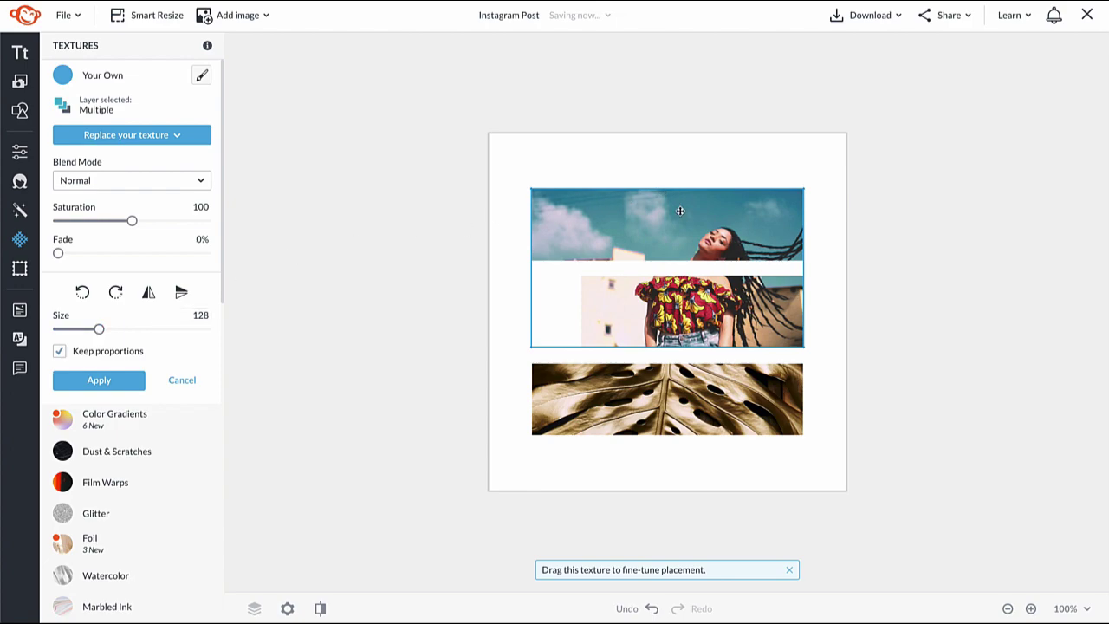
{"action": "mouse_move", "coordinate": [680, 213]}
{"action": "left_mouse_down"}
{"action": "mouse_move", "coordinate": [680, 190]}
{"action": "mouse_move", "coordinate": [671, 206]}
{"action": "left_mouse_up"}
{"action": "left_click", "coordinate": [101, 378]}
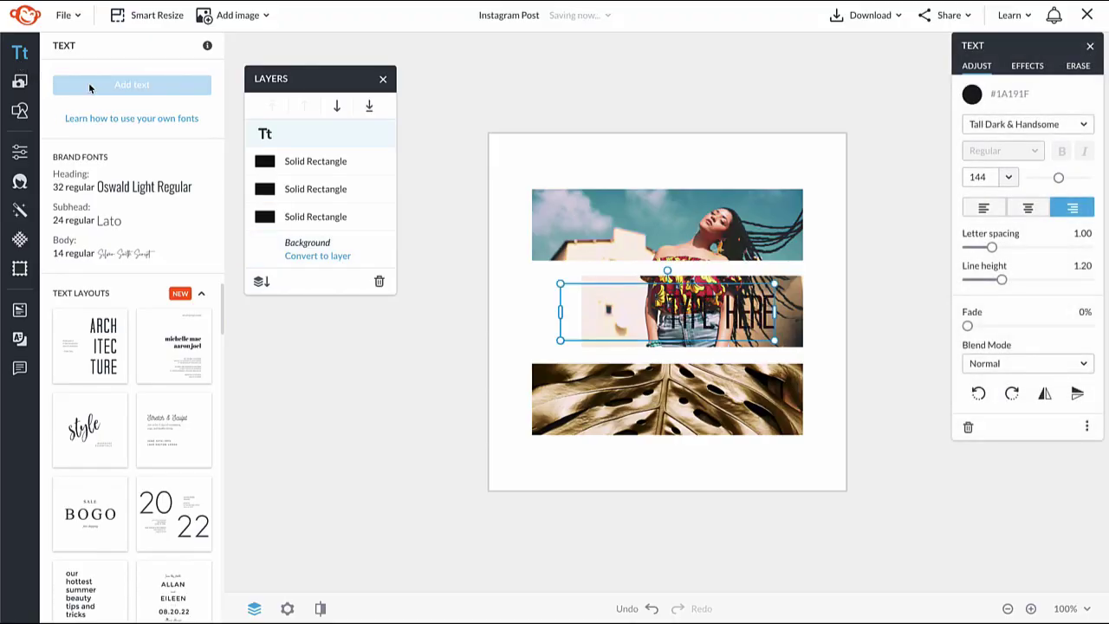
- Left-align the text, switch it to the Crystal Sky font, and replace the placeholder with 'sunshine'
{"action": "left_click", "coordinate": [977, 207]}
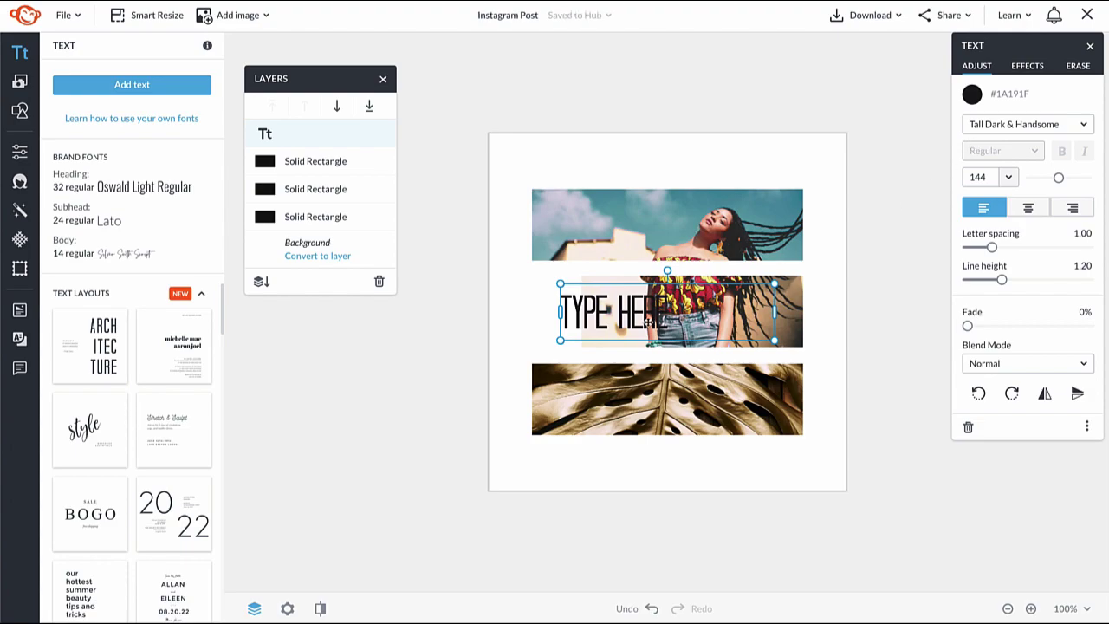
{"action": "left_click", "coordinate": [978, 128]}
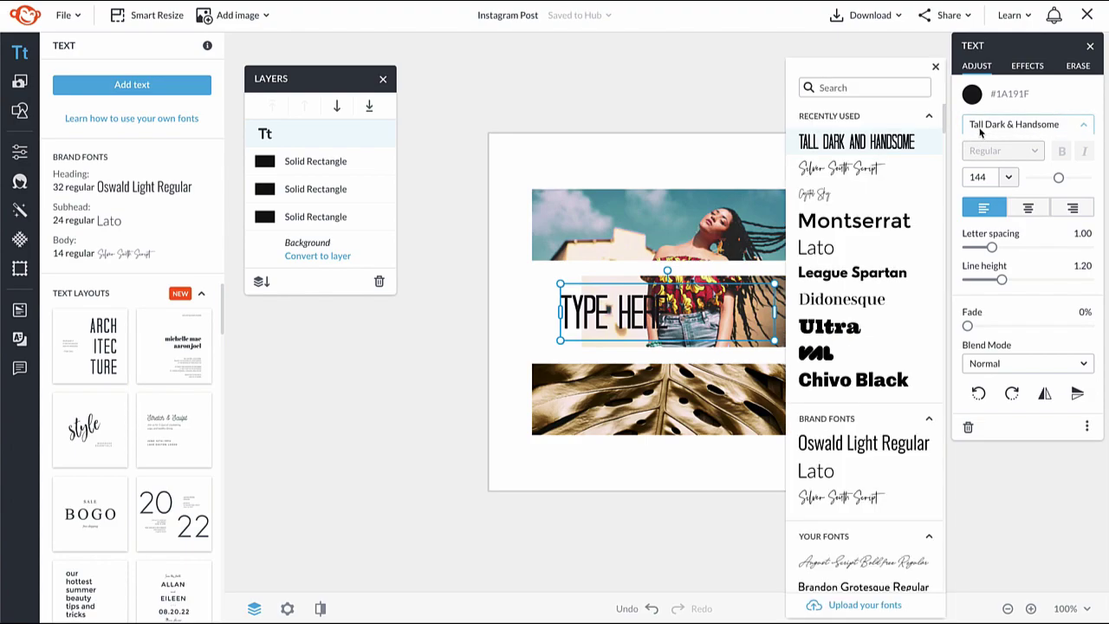
{"action": "left_click", "coordinate": [842, 195]}
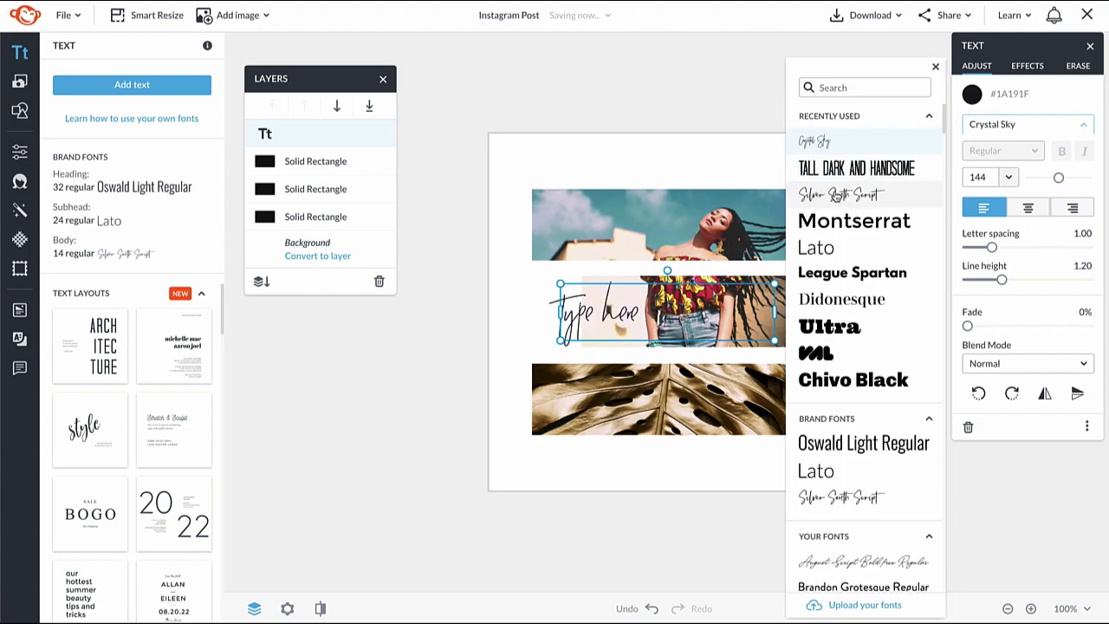
{"action": "left_click", "coordinate": [492, 343]}
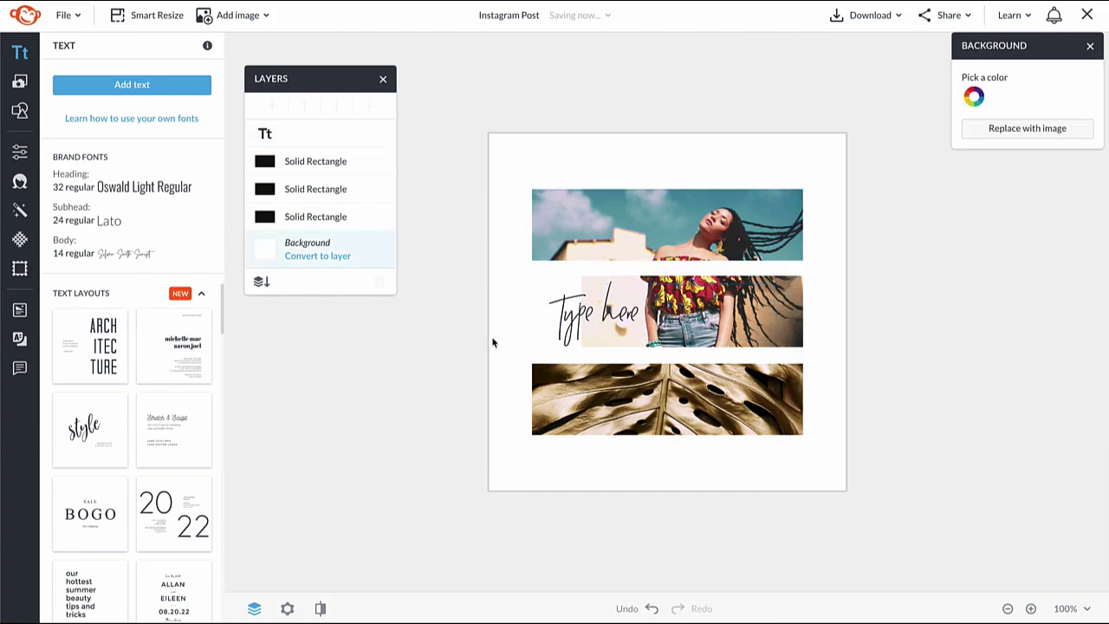
{"action": "left_click", "coordinate": [571, 322]}
{"action": "left_click", "coordinate": [583, 320]}
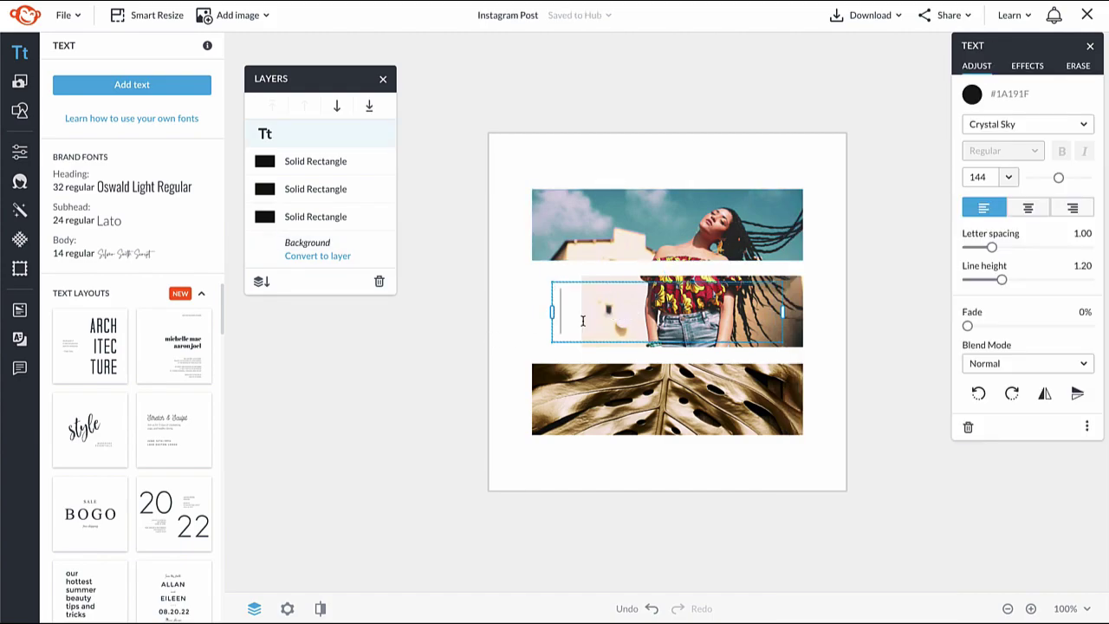
{"action": "type", "text": "sunshine"}
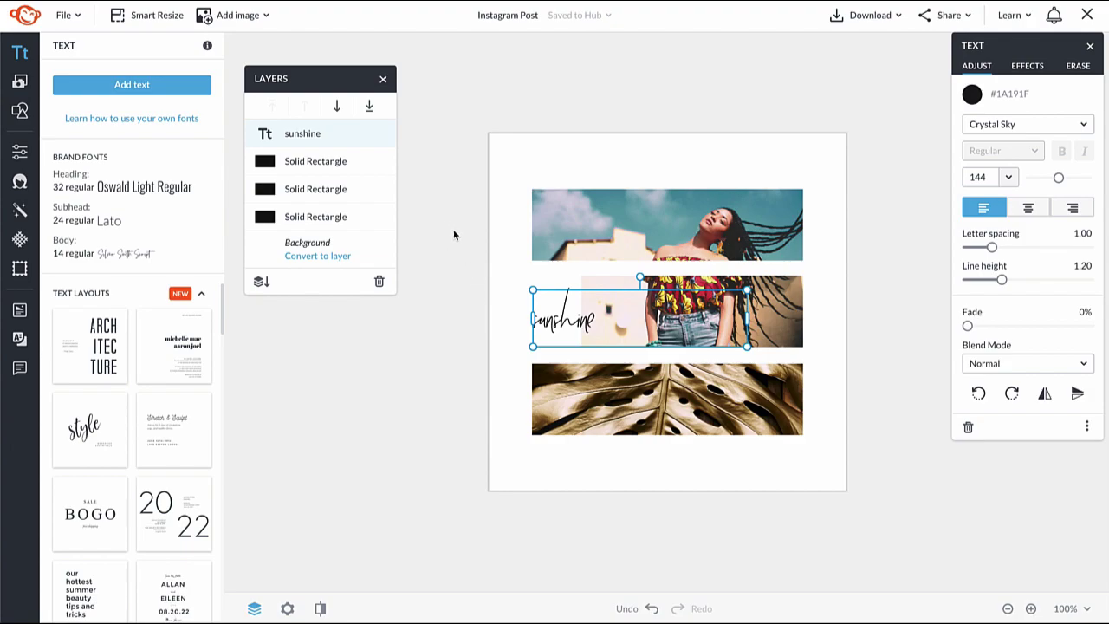
- Texture the 'sunshine' text with a gold foil image from a 'gold' stock photo search
{"action": "left_click", "coordinate": [20, 240]}
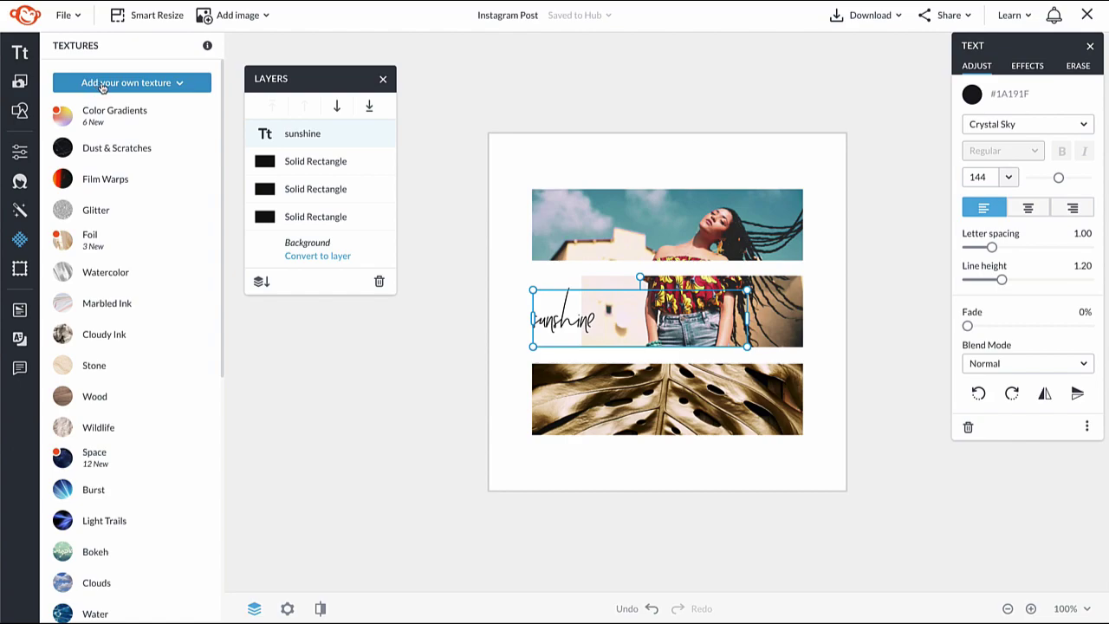
{"action": "left_click", "coordinate": [100, 86]}
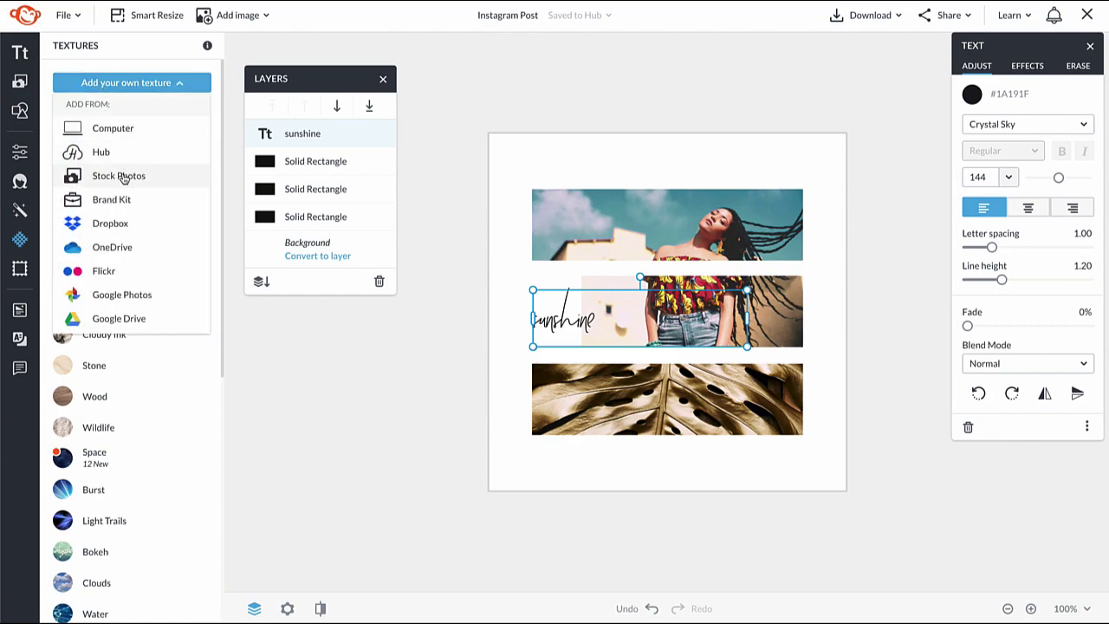
{"action": "left_click", "coordinate": [122, 176]}
{"action": "left_click", "coordinate": [60, 57]}
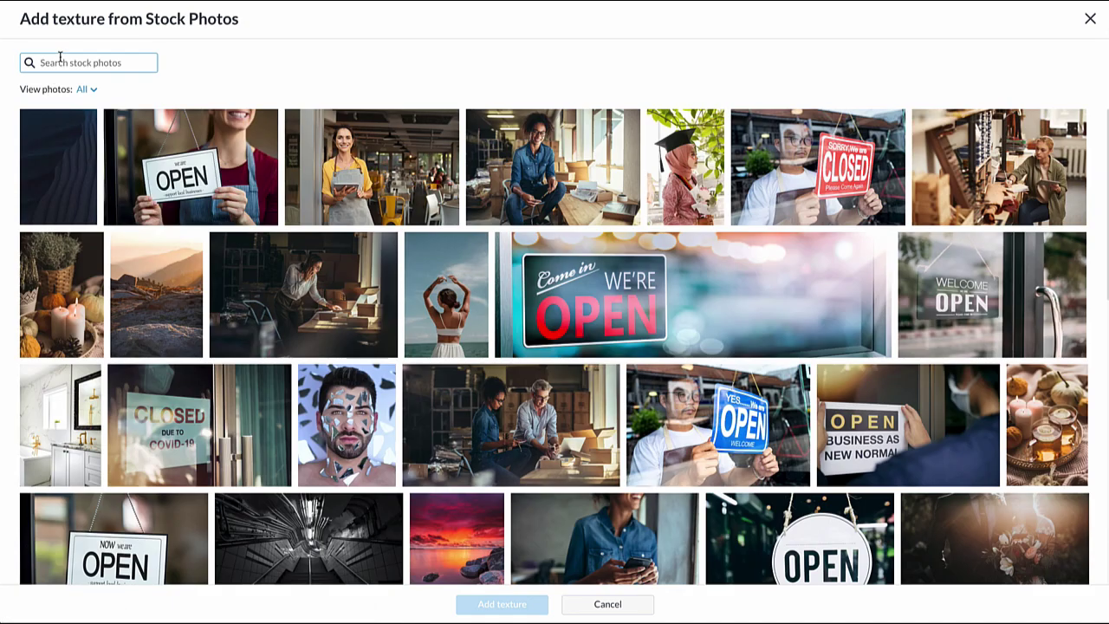
{"action": "type", "text": "gold"}
{"action": "key", "text": "Return"}
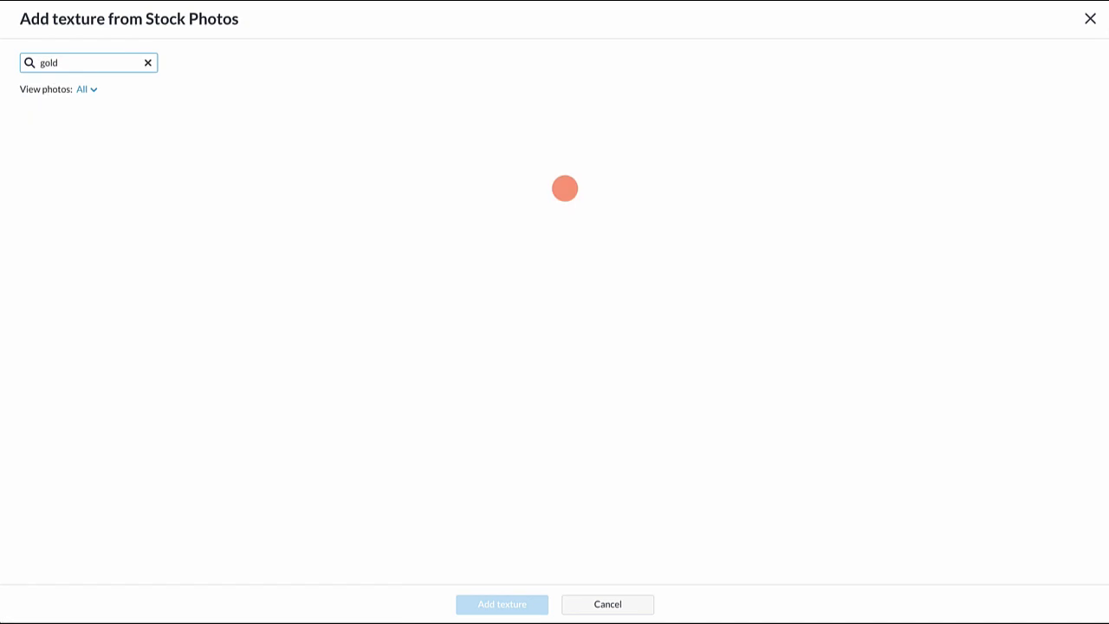
{"action": "left_click", "coordinate": [294, 310]}
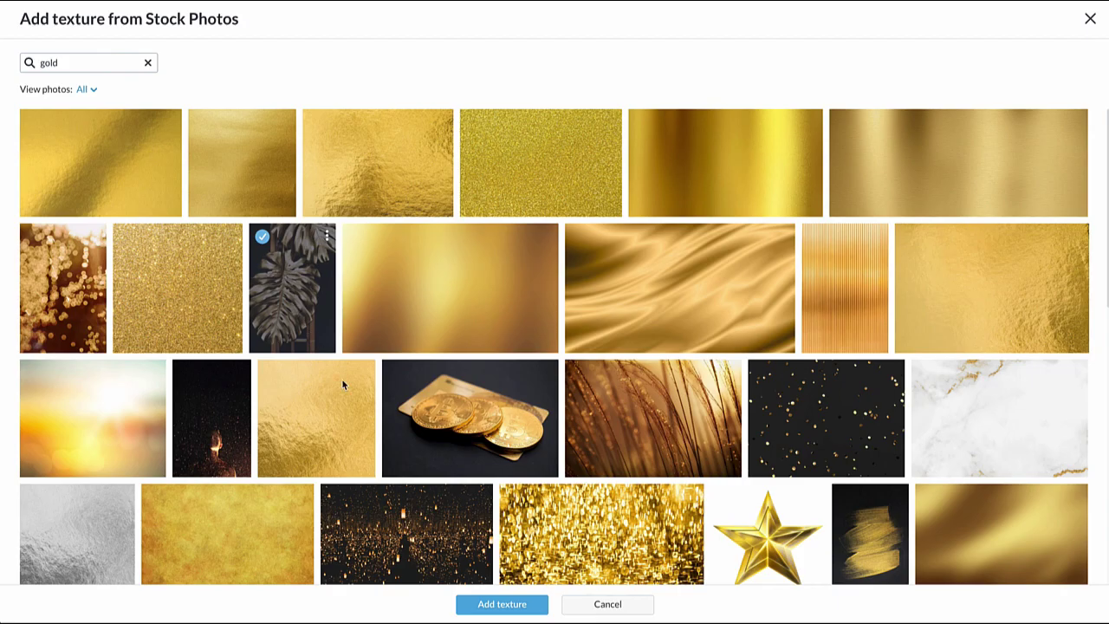
{"action": "left_click", "coordinate": [485, 604]}
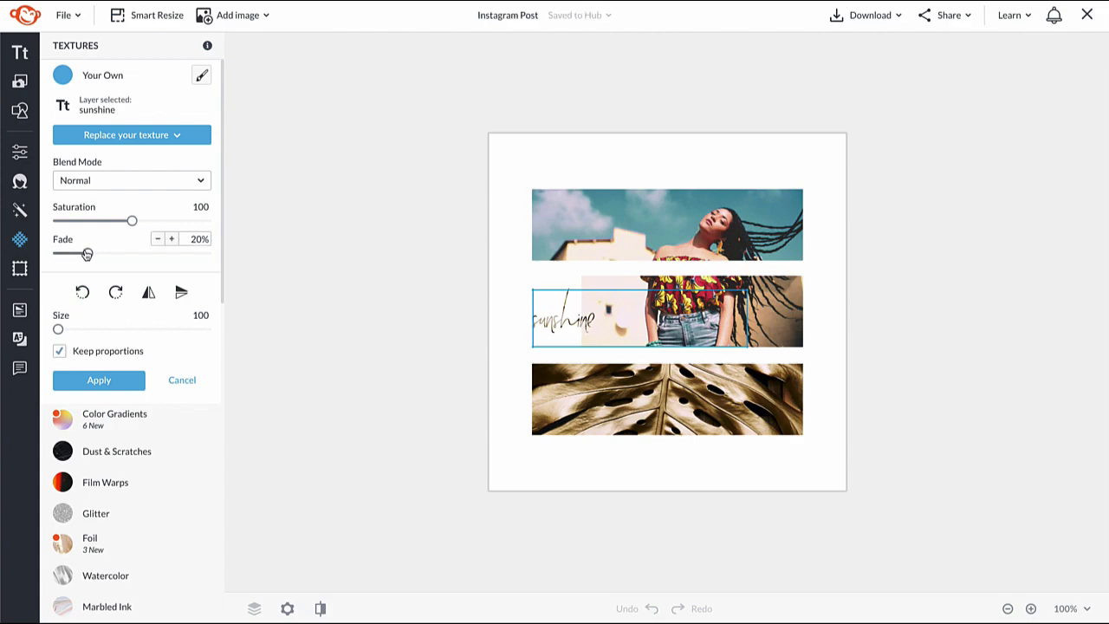
- Set the gold texture on 'sunshine' to 0% fade and size 138, reposition it, and apply
{"action": "left_click_drag", "start_coordinate": [87, 252], "coordinate": [3, 252]}
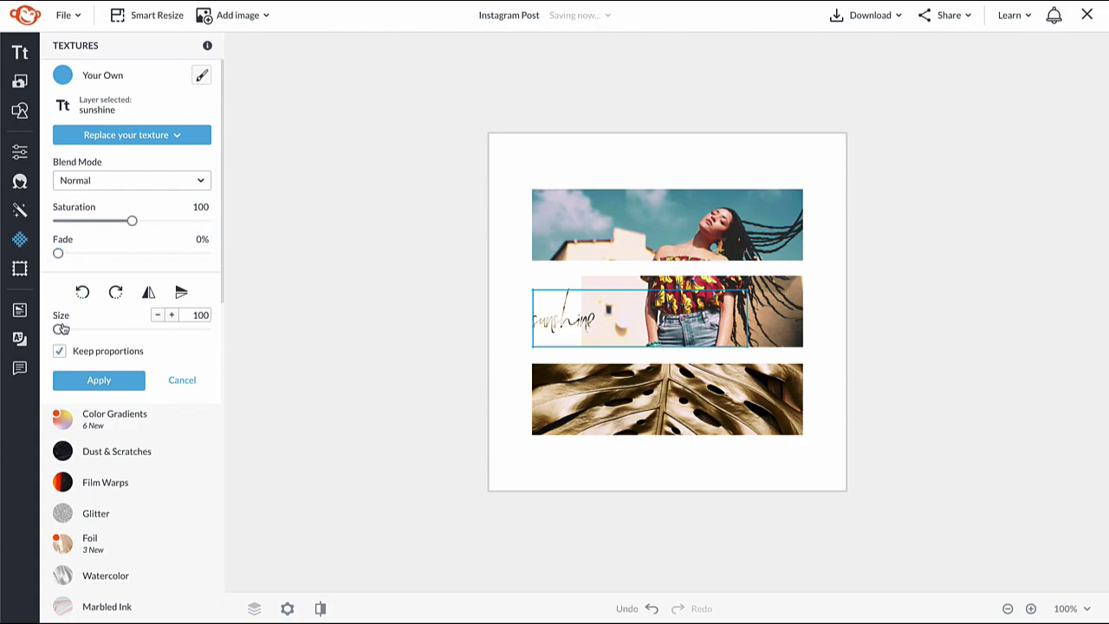
{"action": "left_click_drag", "start_coordinate": [58, 329], "coordinate": [113, 329]}
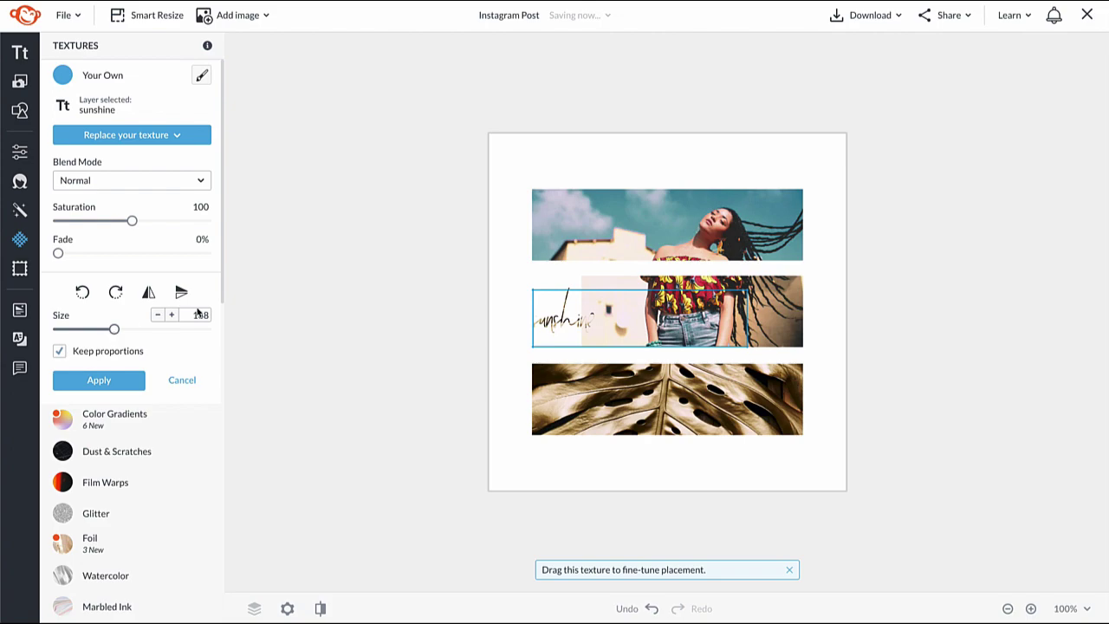
{"action": "mouse_move", "coordinate": [534, 337]}
{"action": "left_mouse_down"}
{"action": "mouse_move", "coordinate": [527, 312]}
{"action": "mouse_move", "coordinate": [533, 331]}
{"action": "left_mouse_up"}
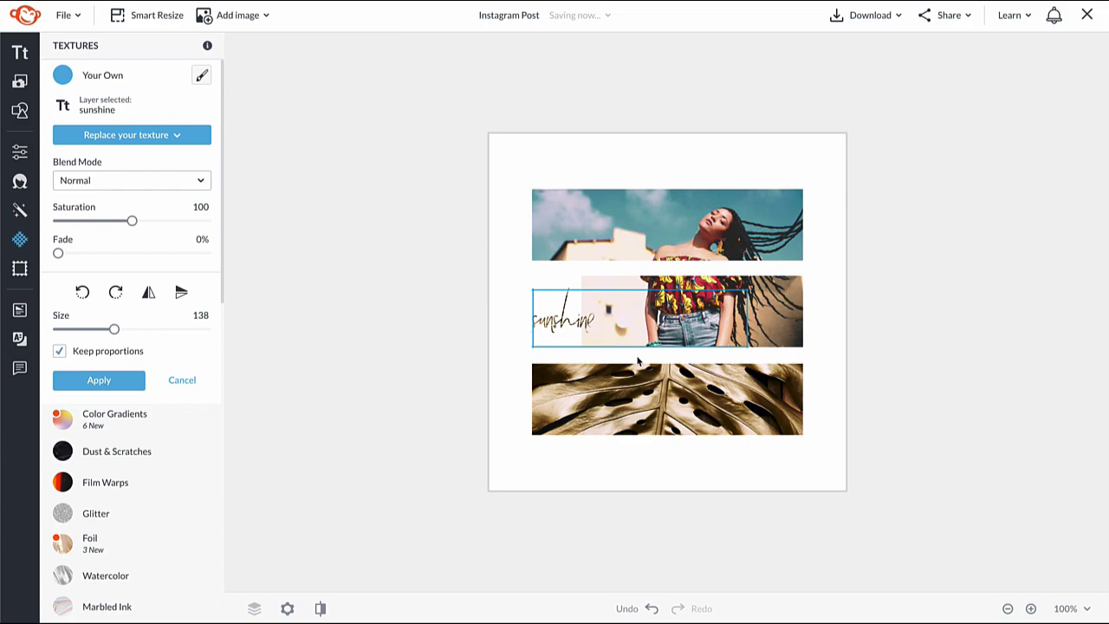
{"action": "left_click", "coordinate": [87, 380]}
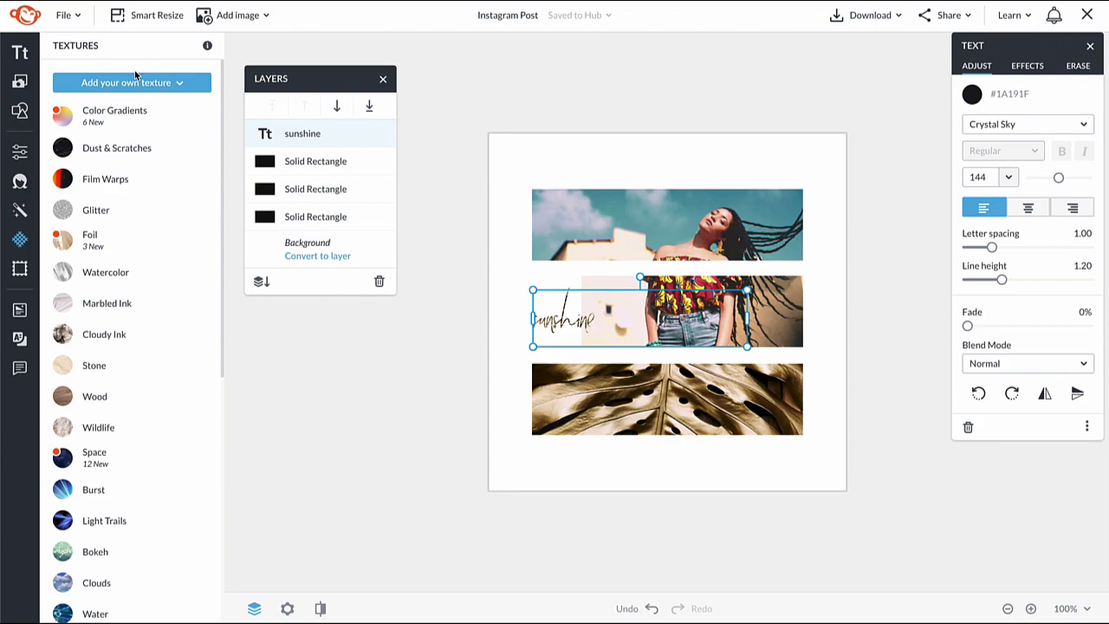
- Add a 'LOS ANGELES' text box in Lato Bold at size 36 with wider letter spacing
{"action": "left_click", "coordinate": [20, 52]}
{"action": "left_click", "coordinate": [132, 84]}
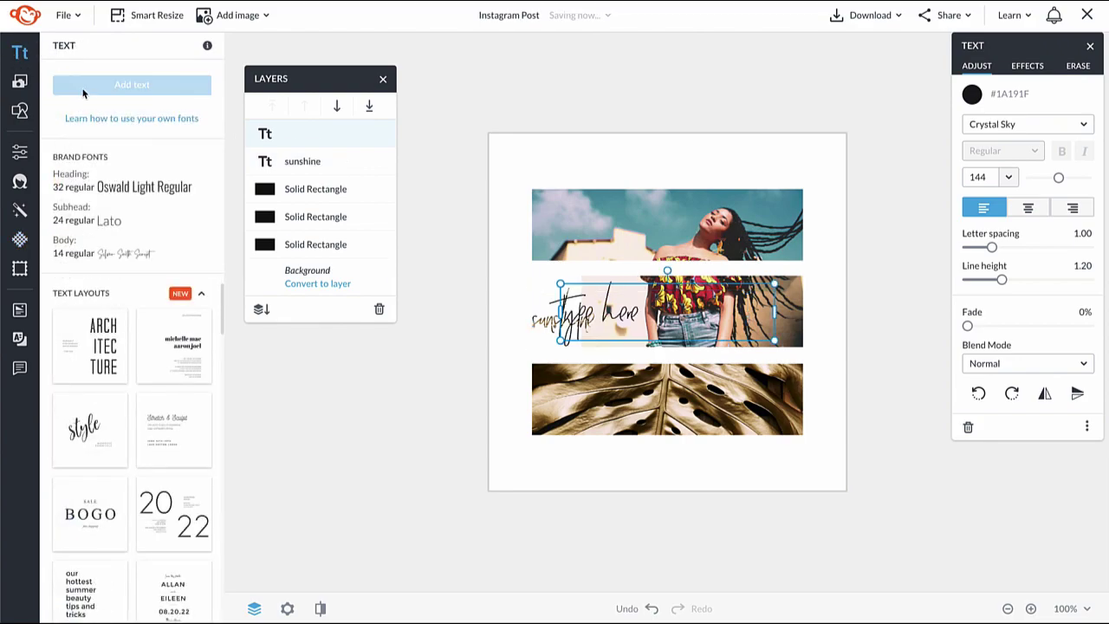
{"action": "type", "text": "LOS ANGELES"}
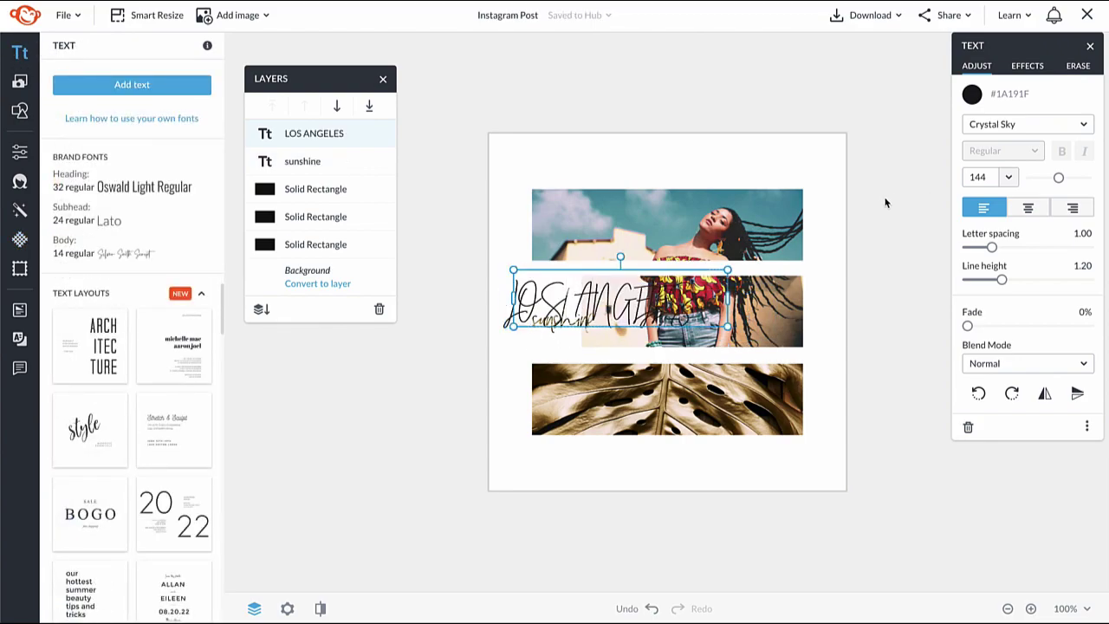
{"action": "left_click", "coordinate": [1026, 123]}
{"action": "left_click", "coordinate": [815, 247]}
{"action": "left_click_drag", "start_coordinate": [1057, 177], "coordinate": [1031, 176]}
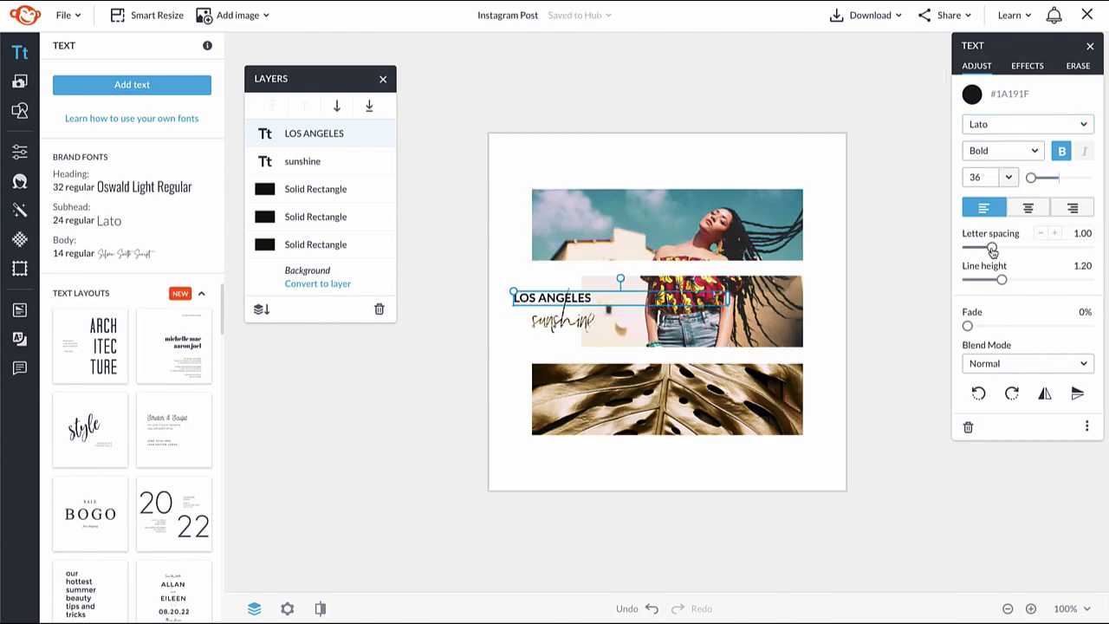
{"action": "left_click_drag", "start_coordinate": [992, 247], "coordinate": [1041, 248]}
- Shrink 'LOS ANGELES' to size 18 and widen its letter spacing to 2.15
{"action": "left_click", "coordinate": [659, 459]}
{"action": "left_click", "coordinate": [563, 299]}
{"action": "left_click_drag", "start_coordinate": [518, 299], "coordinate": [542, 301]}
{"action": "left_click_drag", "start_coordinate": [1057, 177], "coordinate": [1049, 177]}
{"action": "left_click_drag", "start_coordinate": [1040, 246], "coordinate": [1035, 249]}
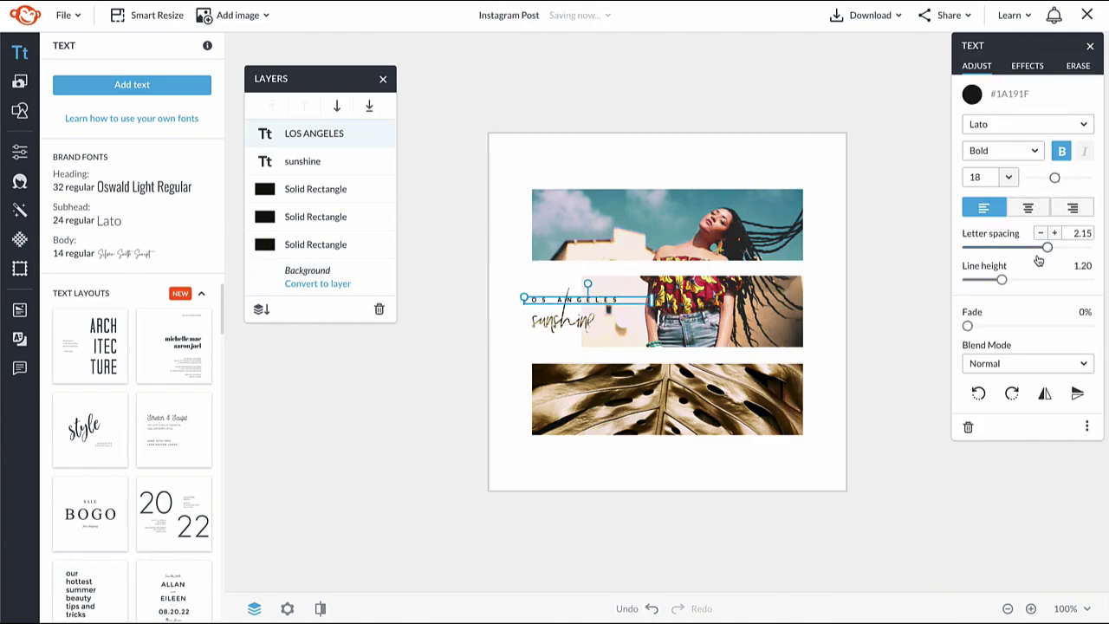
{"action": "left_click", "coordinate": [823, 290]}
- Enlarge the 'sunshine' script text and shift both texts slightly right
{"action": "left_click", "coordinate": [586, 325]}
{"action": "left_click_drag", "start_coordinate": [530, 278], "coordinate": [570, 300]}
{"action": "left_click", "coordinate": [563, 298], "text": "shift"}
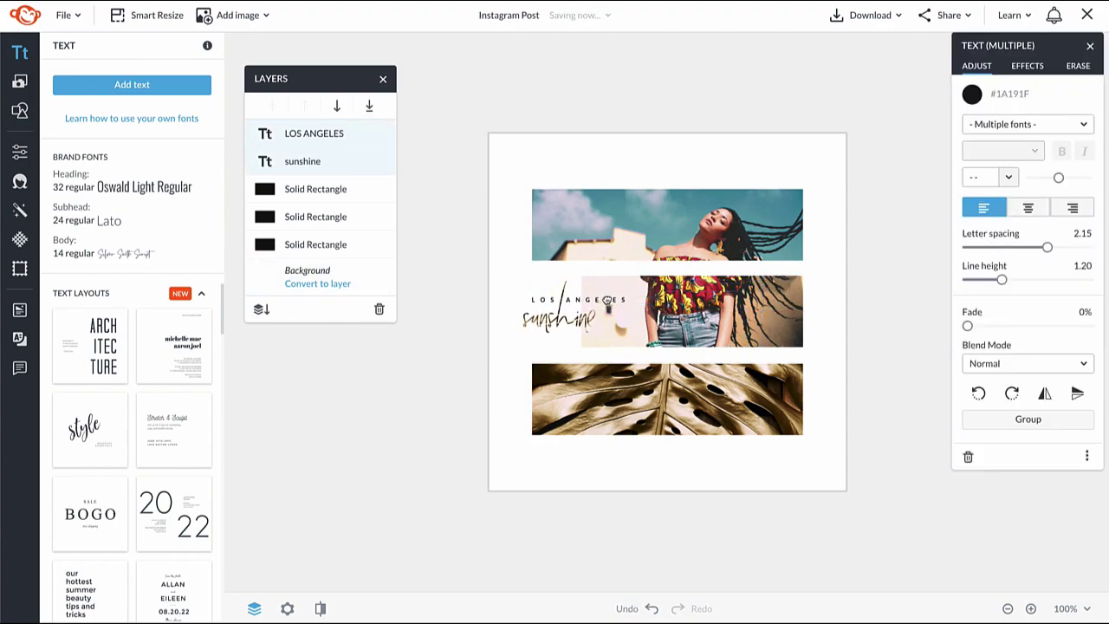
{"action": "left_click", "coordinate": [878, 306]}
- Retype the script word as 'vibes' and place it just below 'LOS ANGELES'
{"action": "left_click", "coordinate": [566, 323]}
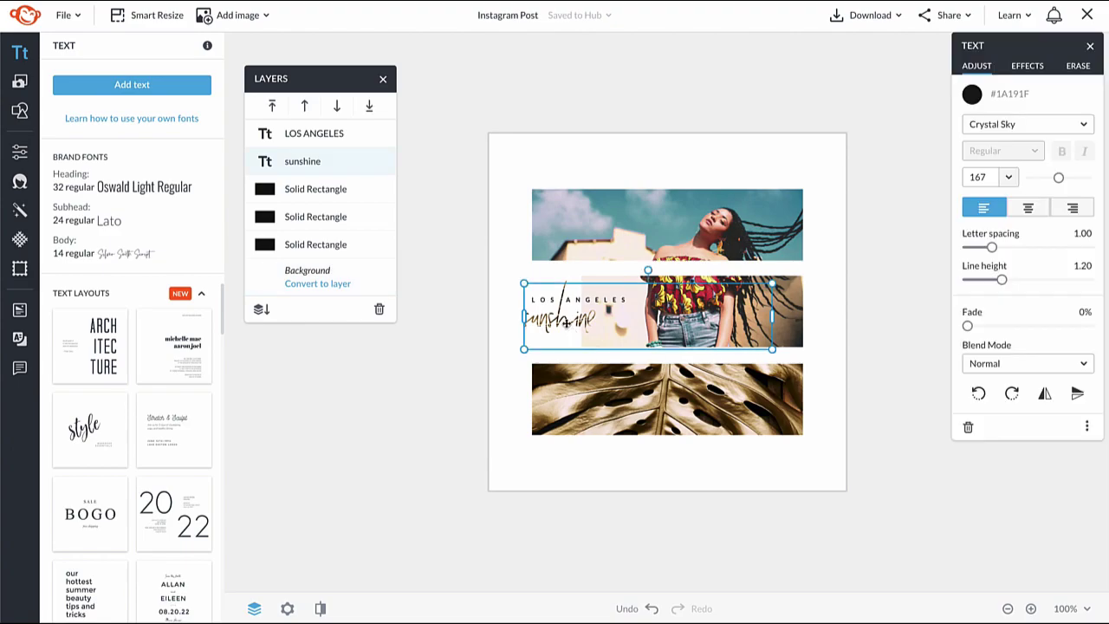
{"action": "left_click", "coordinate": [565, 323]}
{"action": "type", "text": "vibes"}
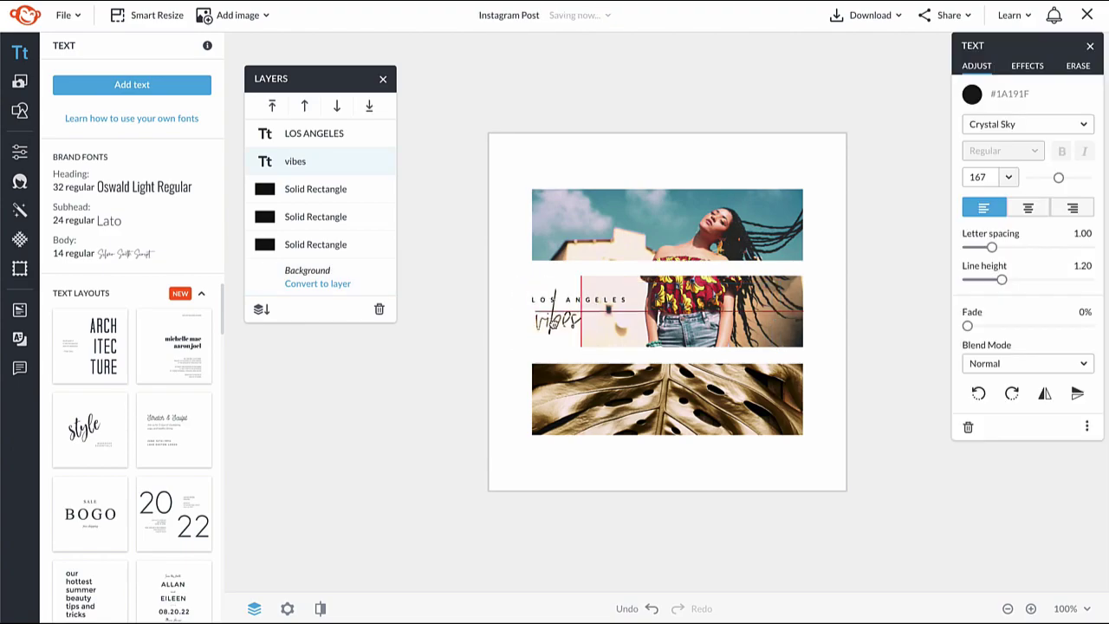
{"action": "left_click_drag", "start_coordinate": [565, 322], "coordinate": [574, 324]}
{"action": "left_click", "coordinate": [947, 40]}
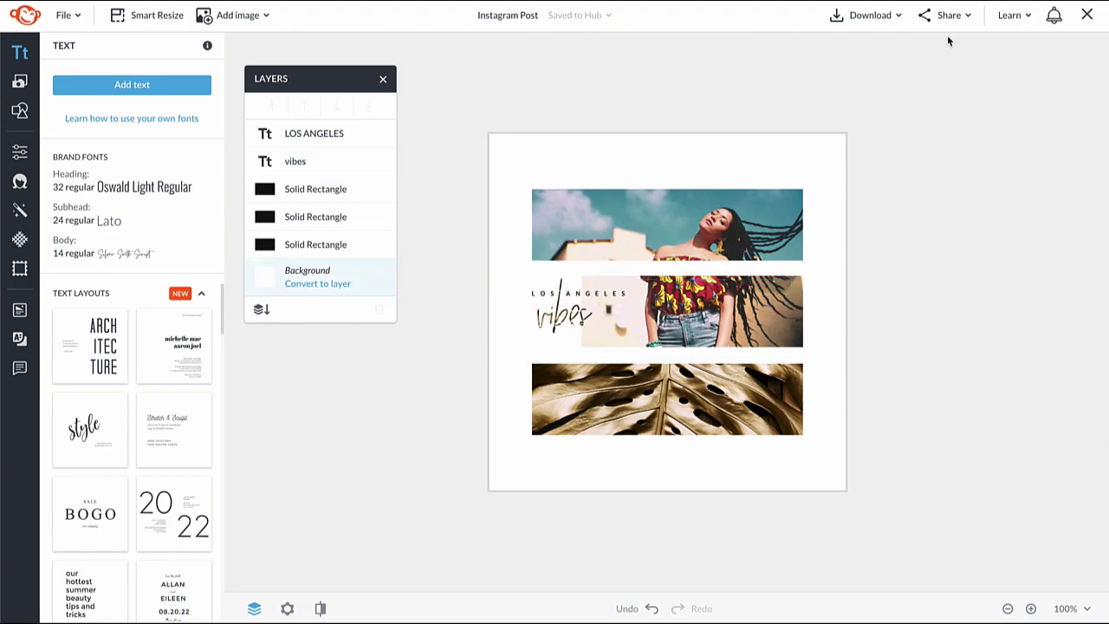
- Rename the design to 'LA-VIBES'
{"action": "left_click", "coordinate": [531, 16]}
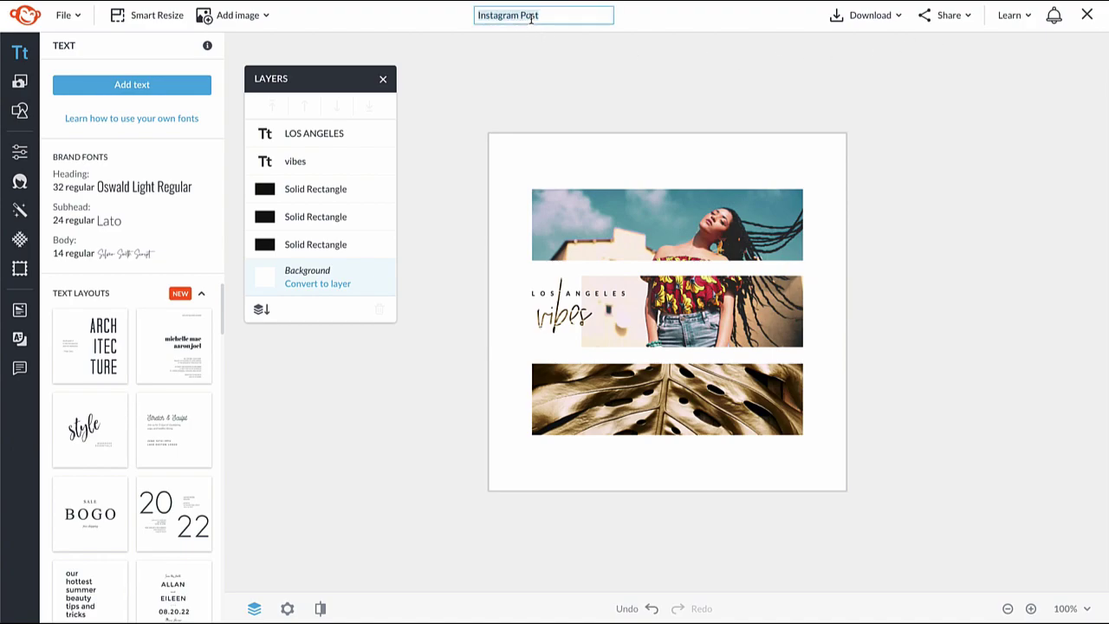
{"action": "type", "text": "LA-"}
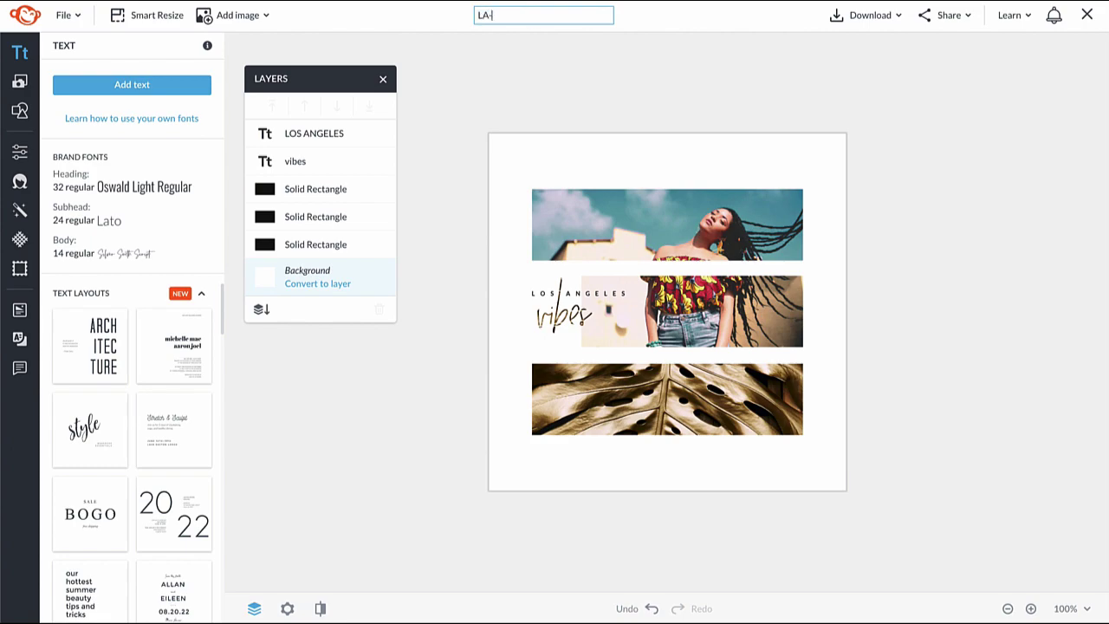
{"action": "type", "text": "VIBES"}
{"action": "key", "text": "Return"}
- File the design in the Hub's _Instagram folder
{"action": "left_click", "coordinate": [589, 15]}
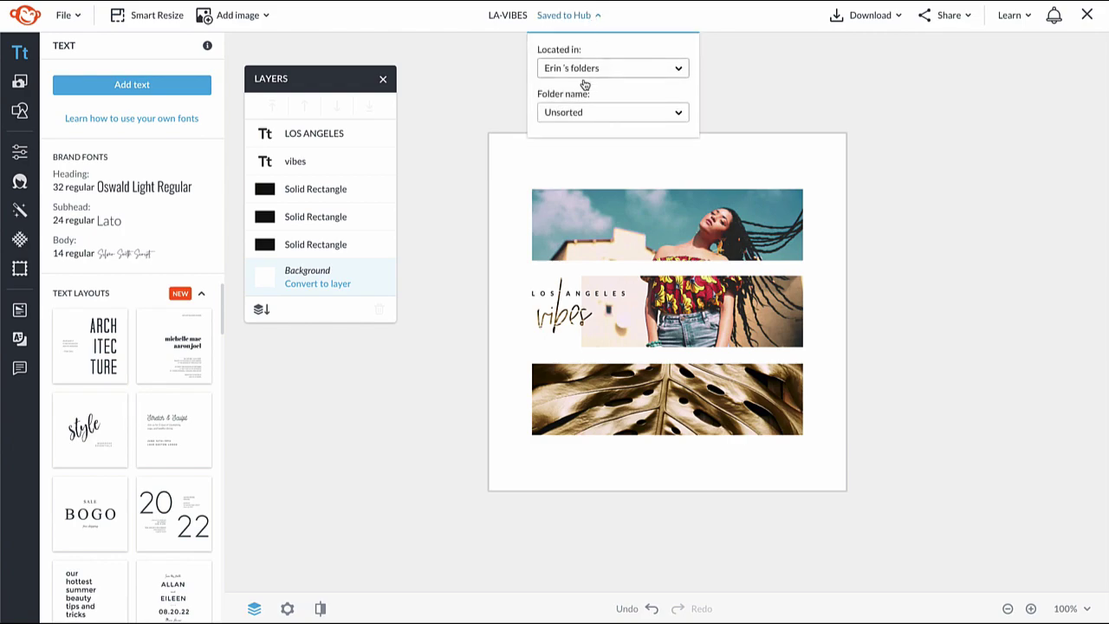
{"action": "left_click", "coordinate": [581, 113]}
{"action": "left_click", "coordinate": [572, 185]}
{"action": "left_click", "coordinate": [754, 104]}
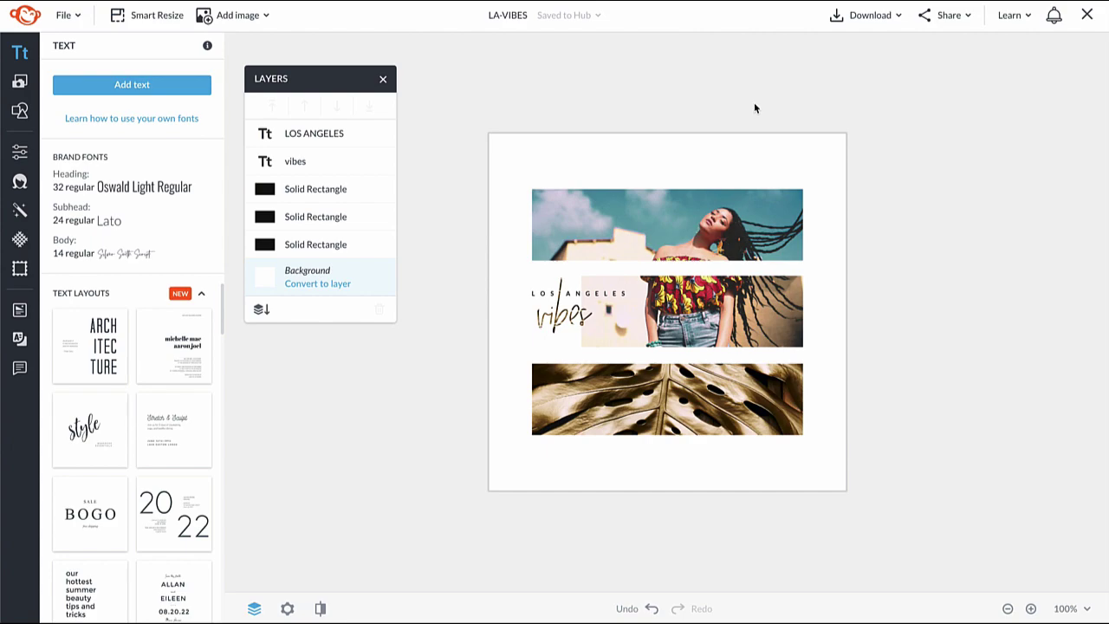